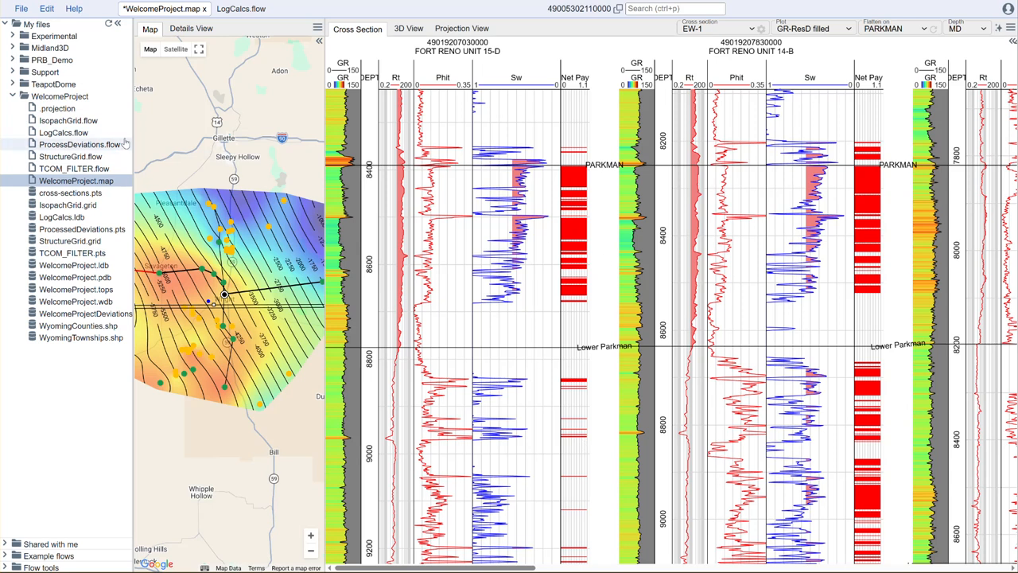
# - Create a new .zones file in the WelcomeProject folder
pyautogui.scroll(-2, 606, 361)
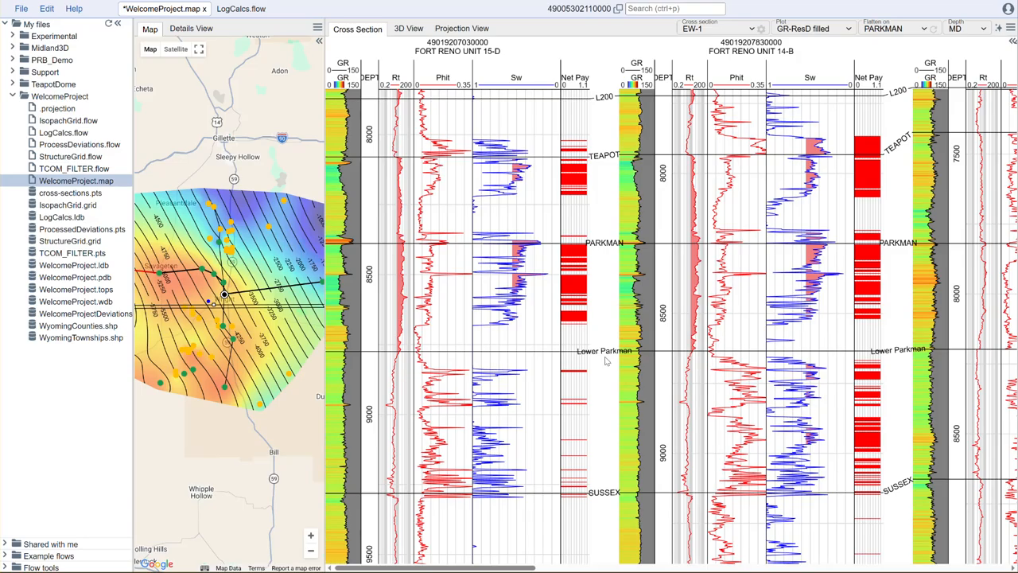
pyautogui.scroll(-2, 606, 362)
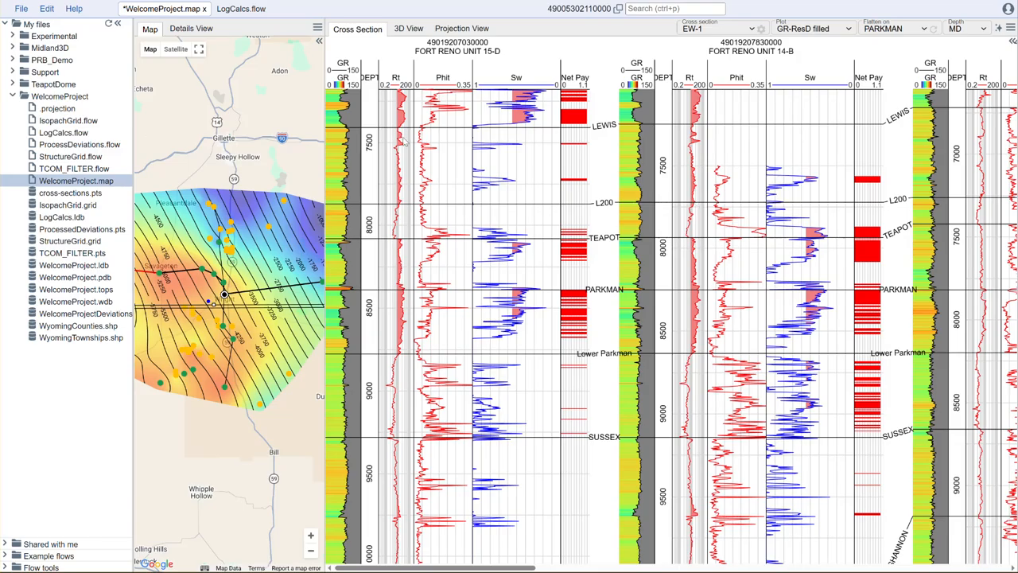
pyautogui.rightClick(64, 101)
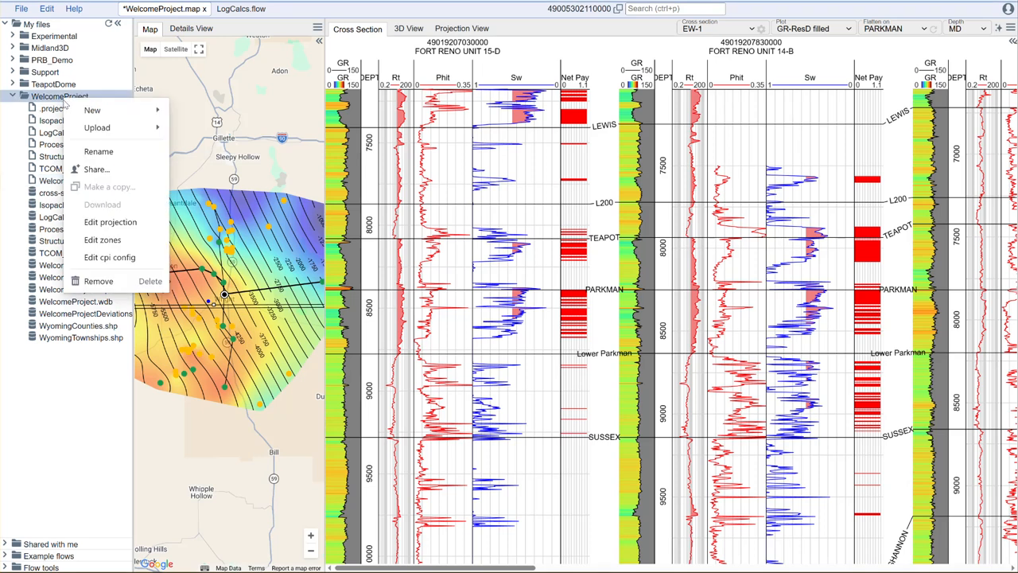
pyautogui.moveTo(78, 114)
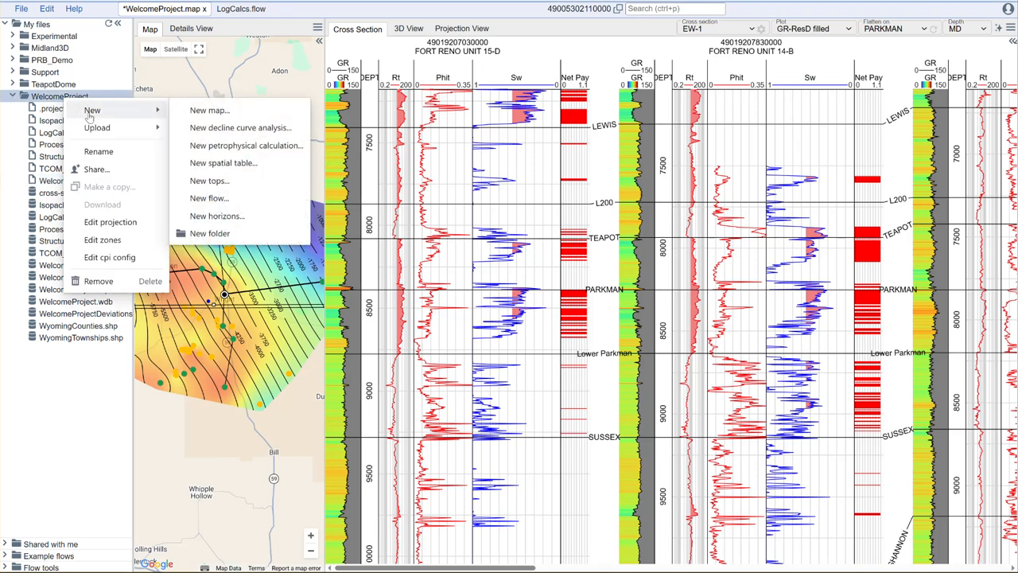
pyautogui.click(121, 245)
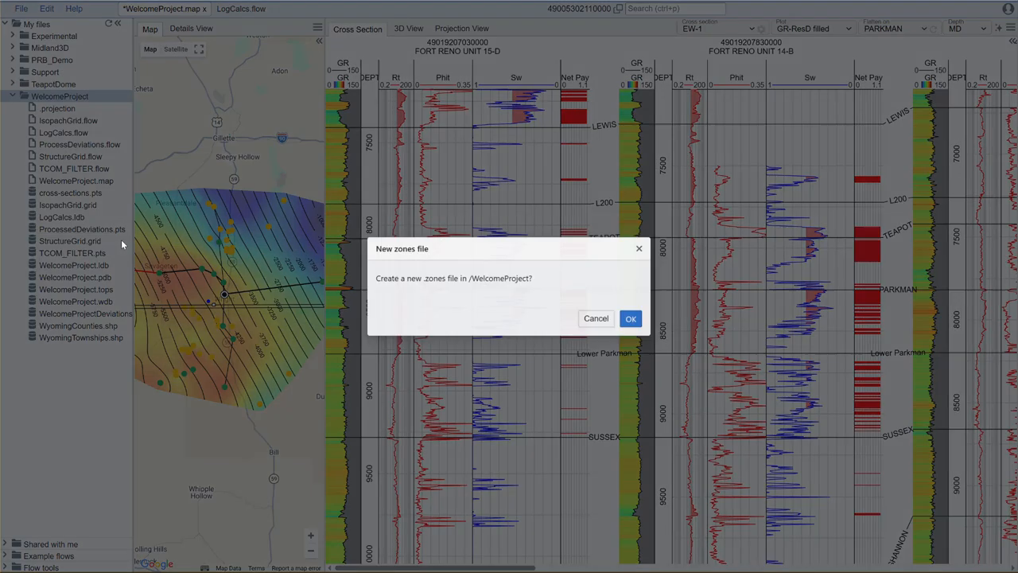
pyautogui.click(636, 320)
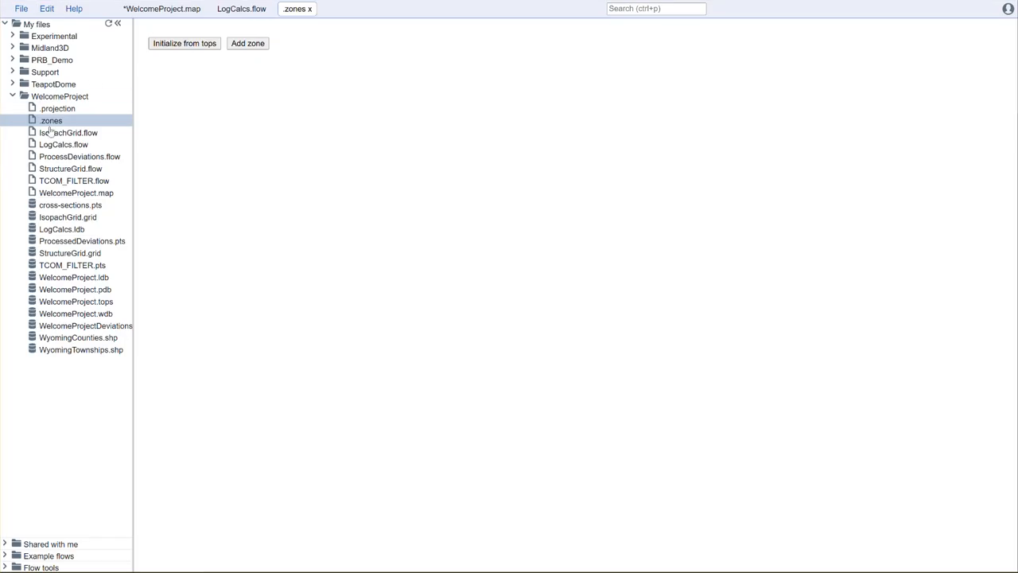
# - Initialize the zones from the WelcomeProject.tops dataset
pyautogui.click(186, 44)
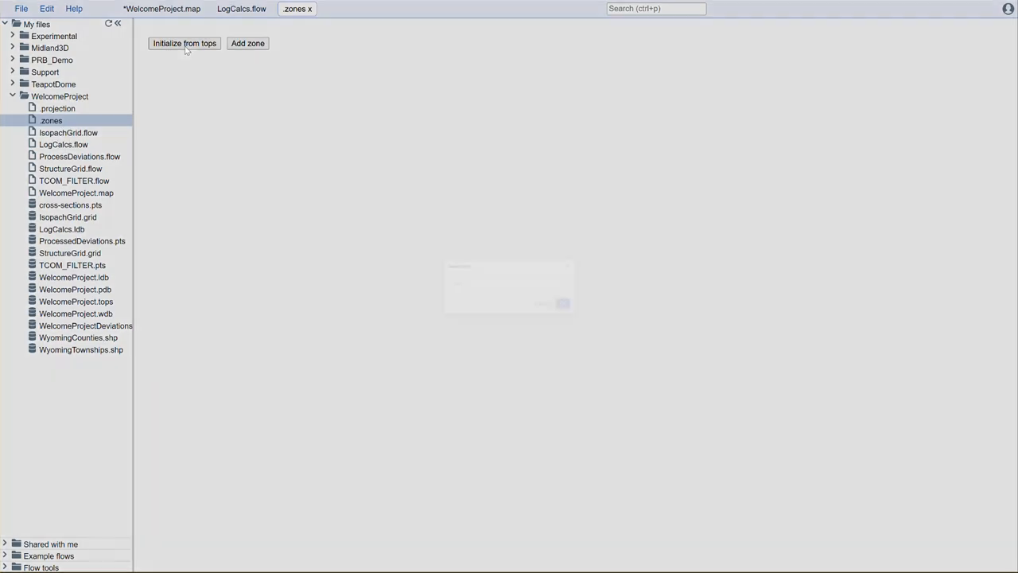
pyautogui.click(513, 284)
pyautogui.click(503, 309)
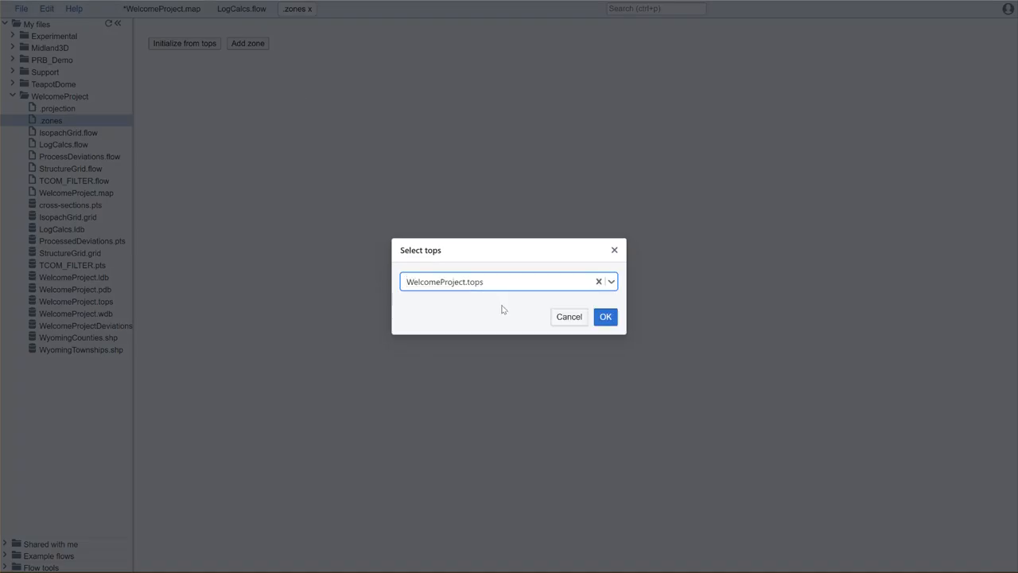
pyautogui.click(602, 319)
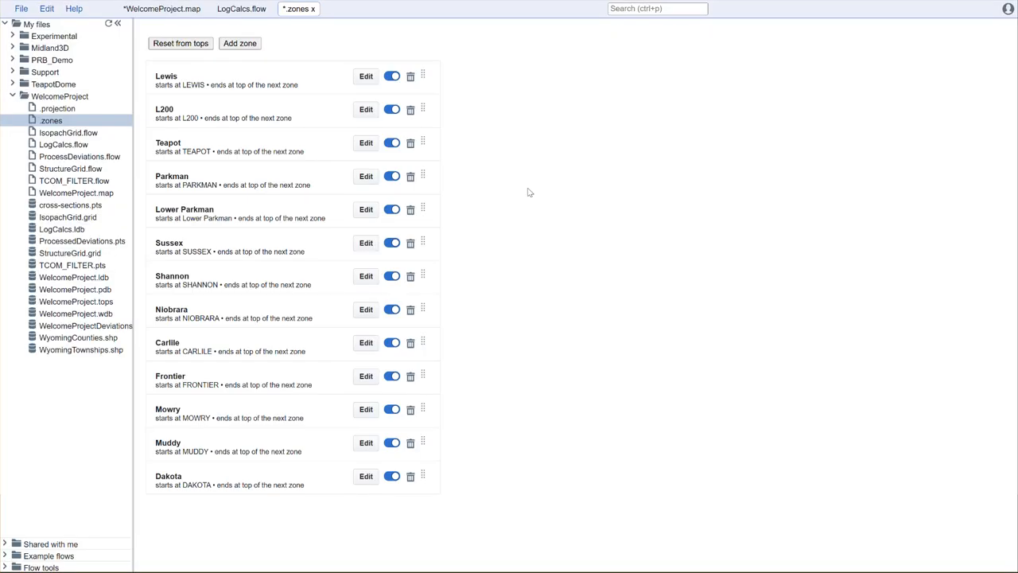
# - Delete the L200 and Lower Parkman zones, then save and close the zones file
pyautogui.click(411, 109)
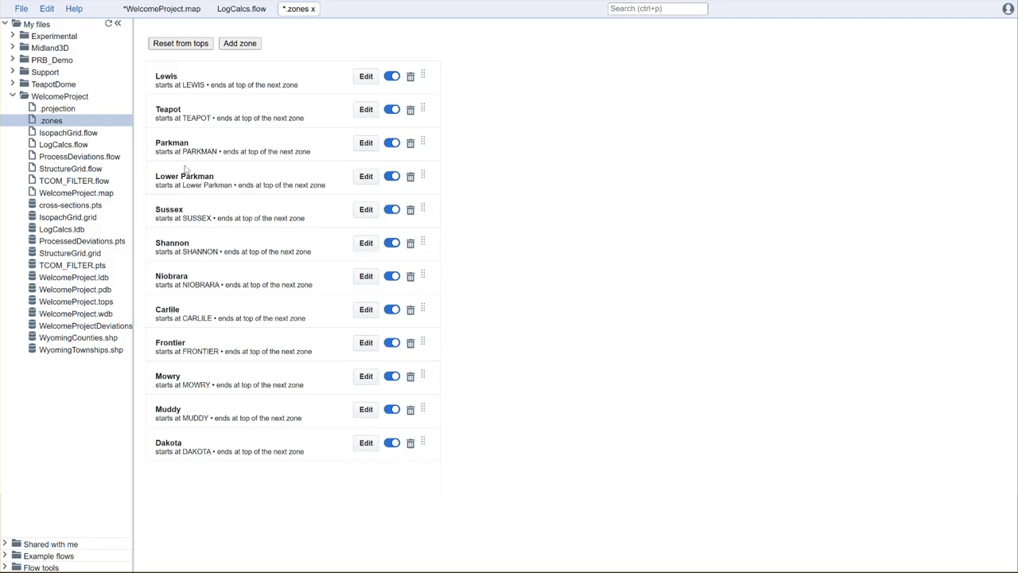
pyautogui.click(410, 176)
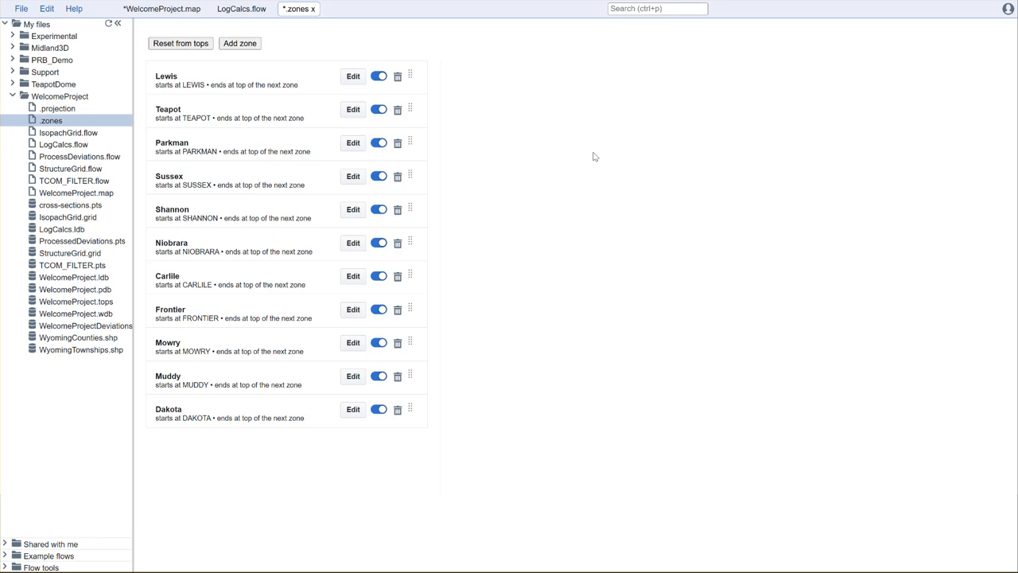
pyautogui.hotkey('ctrl', 's')
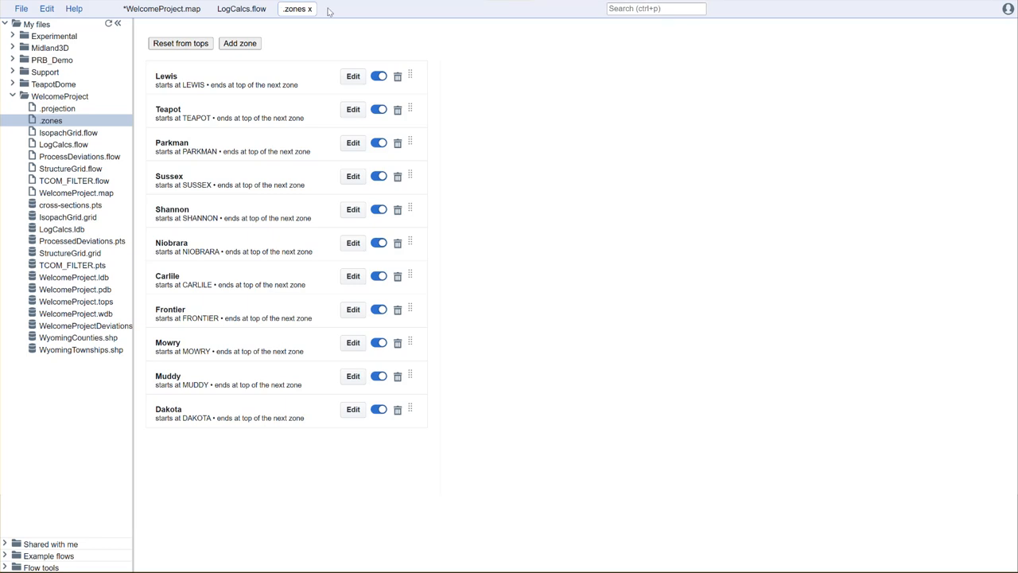
pyautogui.click(310, 8)
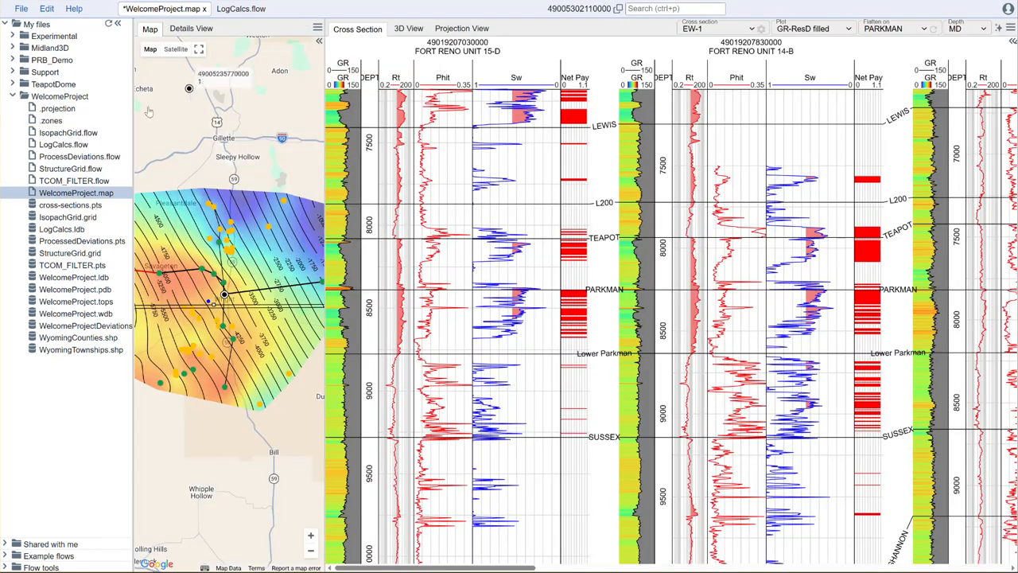
# - Create a new flow file named NetPay_ResMaps.flow in the WelcomeProject folder
pyautogui.rightClick(54, 99)
pyautogui.moveTo(82, 113)
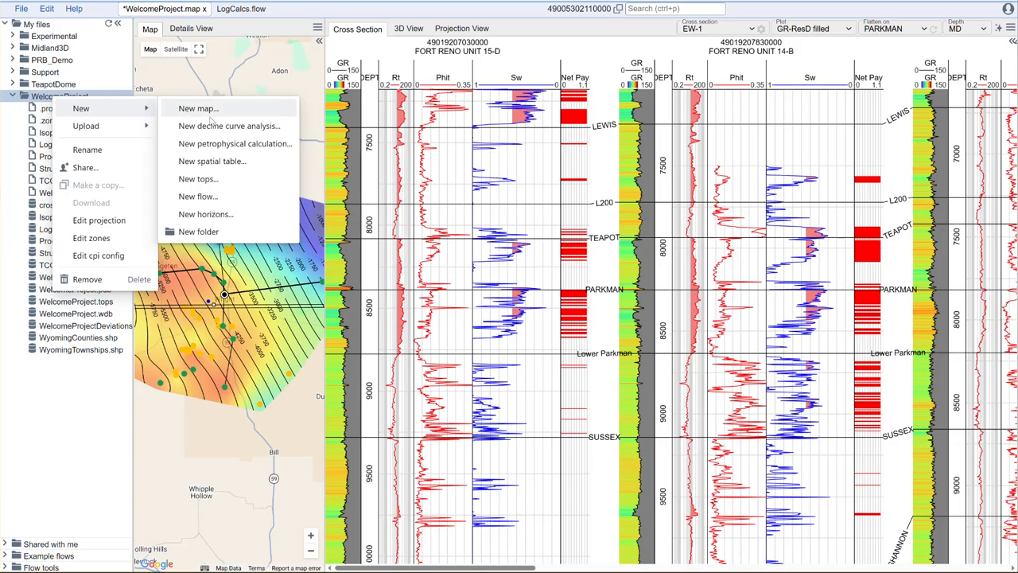
pyautogui.click(211, 201)
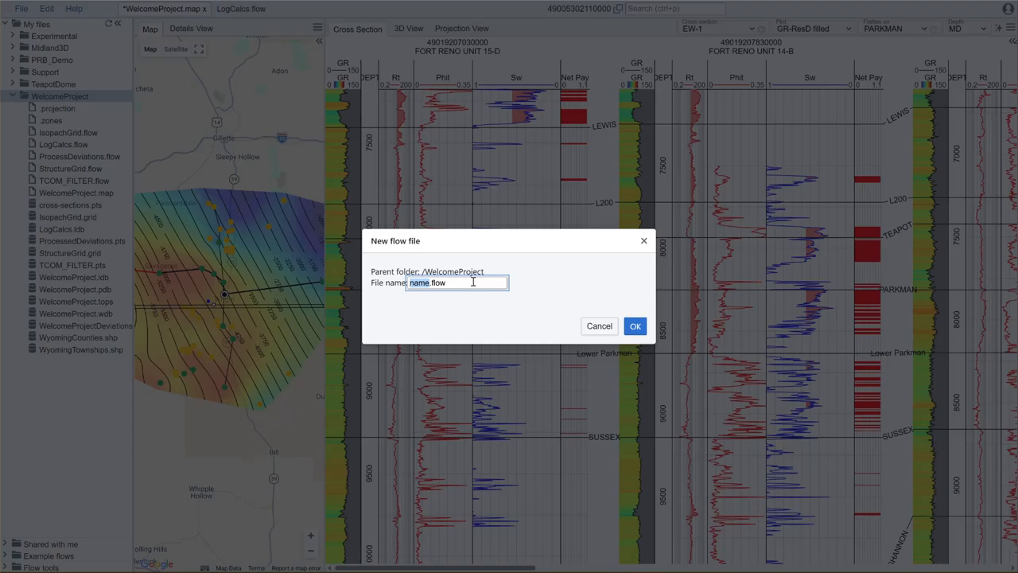
pyautogui.write('NetPy')
pyautogui.press('BackSpace')
pyautogui.write('ay_ResMaps')
pyautogui.click(634, 327)
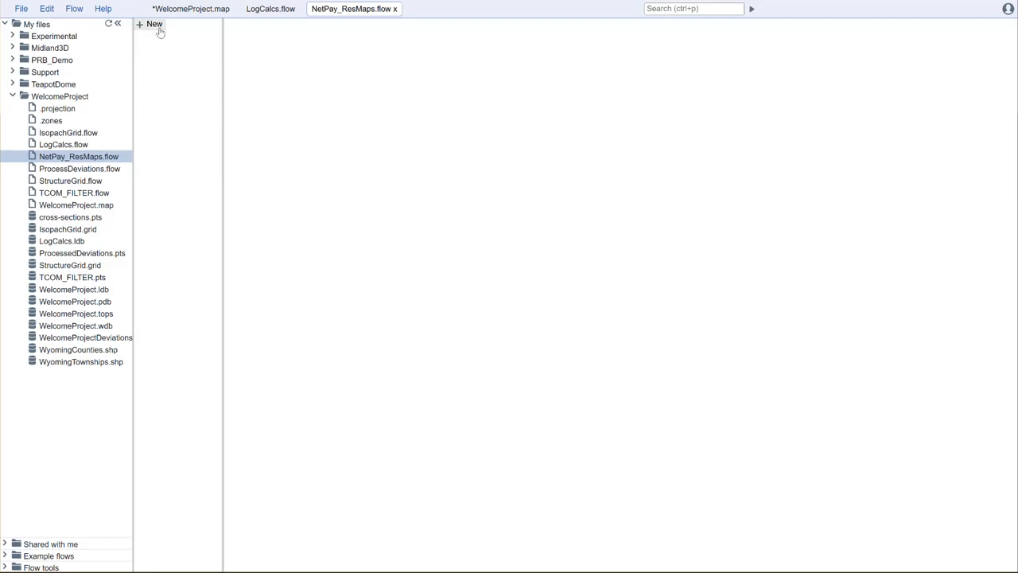
# - Add a LogInput tool to the flow with LogCalcs.ldb as its LAS dataset
pyautogui.click(156, 26)
pyautogui.write('login')
pyautogui.press('Return')
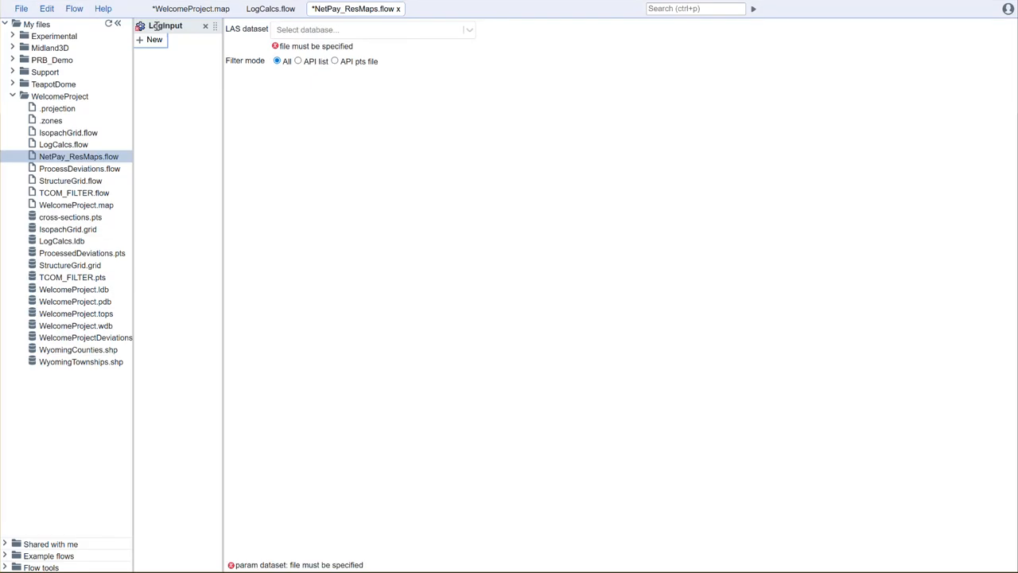
pyautogui.click(299, 32)
pyautogui.click(328, 58)
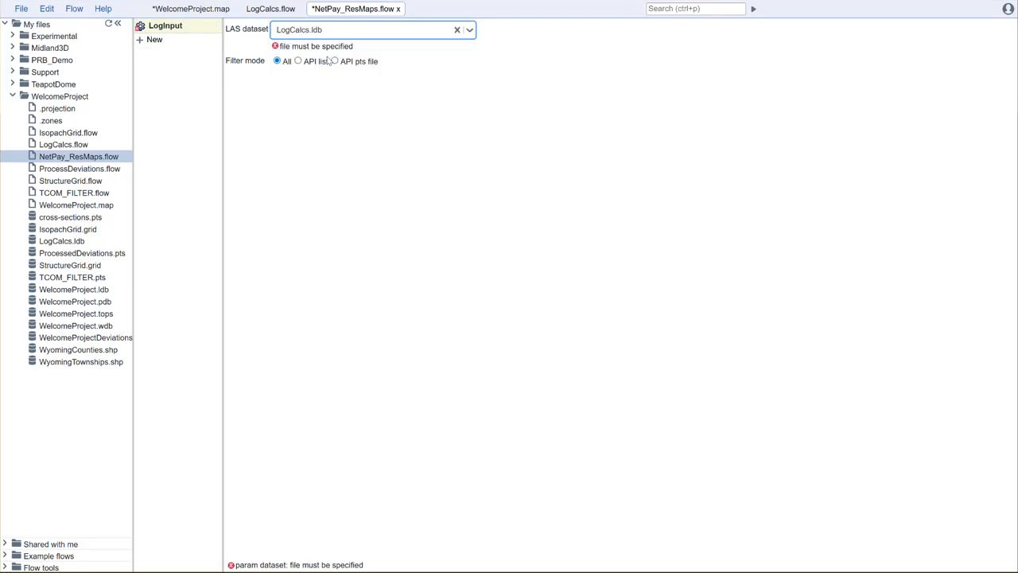
# - Add a LogZoneSummaries tool after LogInput in the flow
pyautogui.click(152, 42)
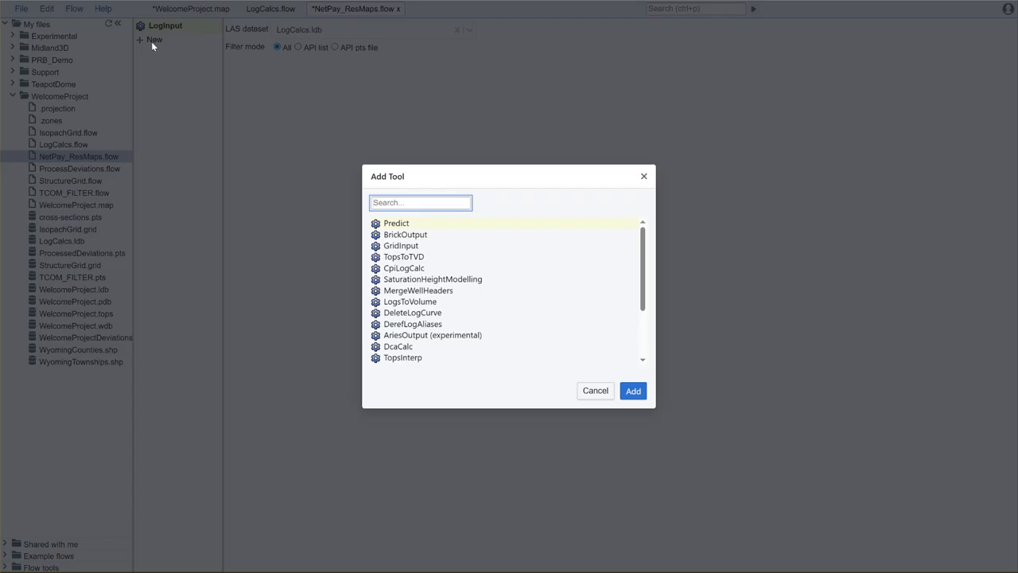
pyautogui.write('logzon')
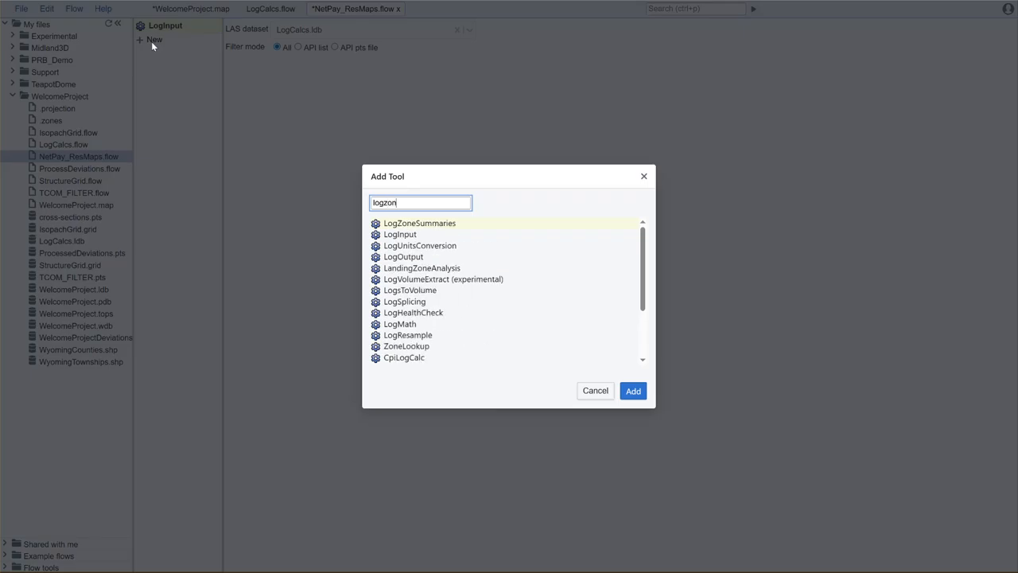
pyautogui.press('Return')
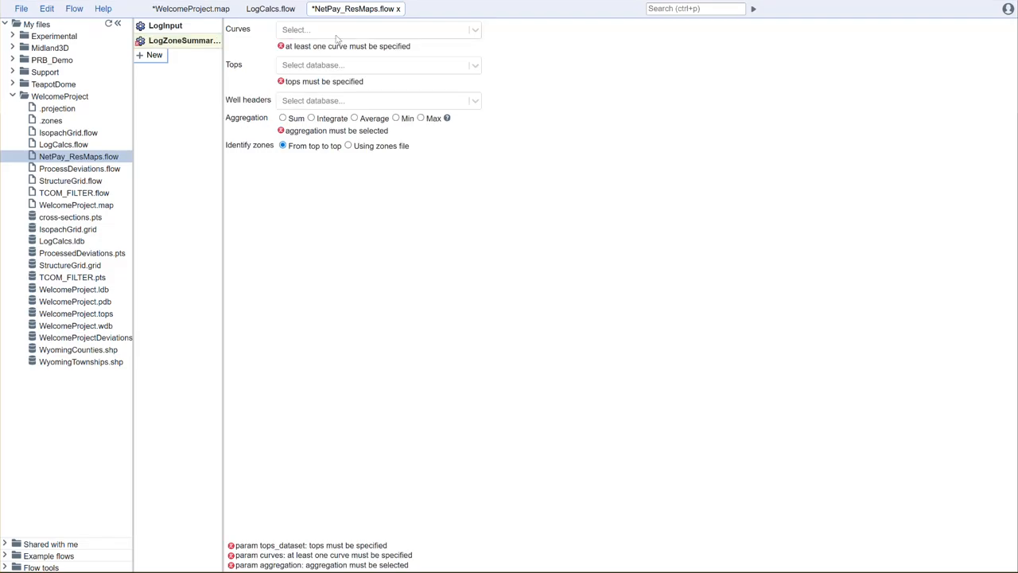
pyautogui.click(344, 31)
pyautogui.click(621, 37)
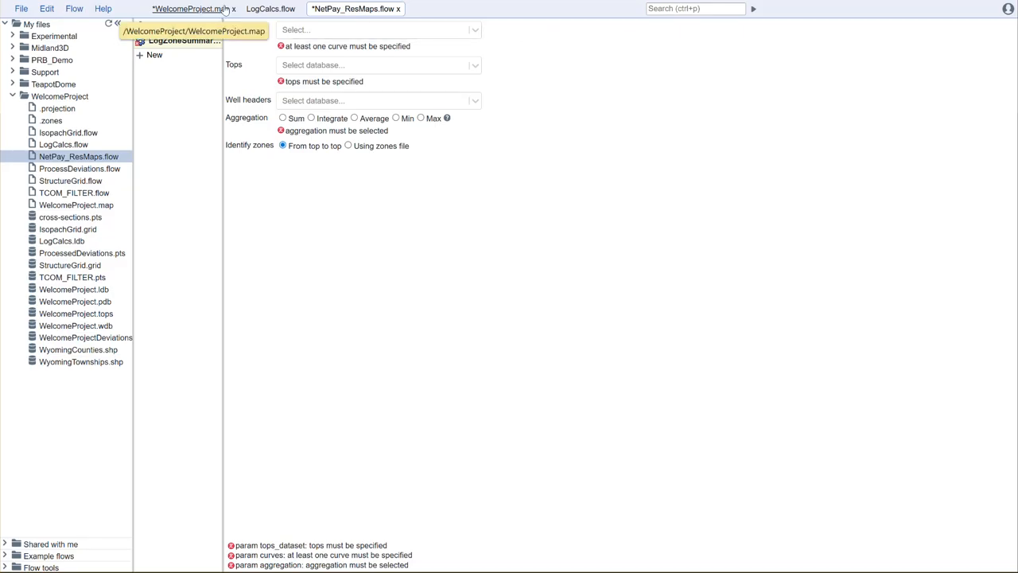
# - Check the curve names in the LogMath equations of LogCalcs.flow and set the zone summary curves to NET_RES and NET_PAY
pyautogui.click(272, 8)
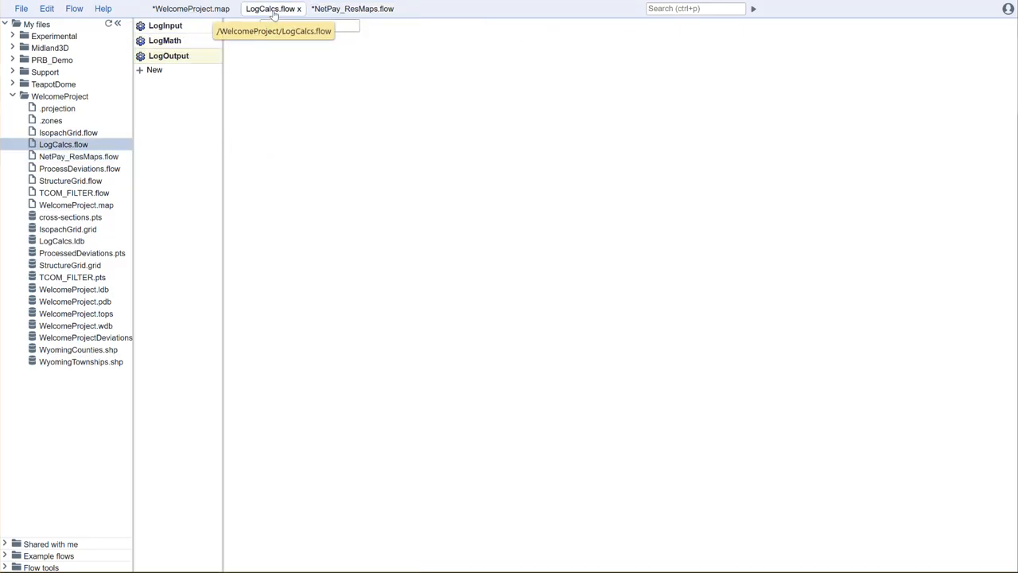
pyautogui.click(153, 41)
pyautogui.moveTo(371, 55); pyautogui.dragTo(766, 206)
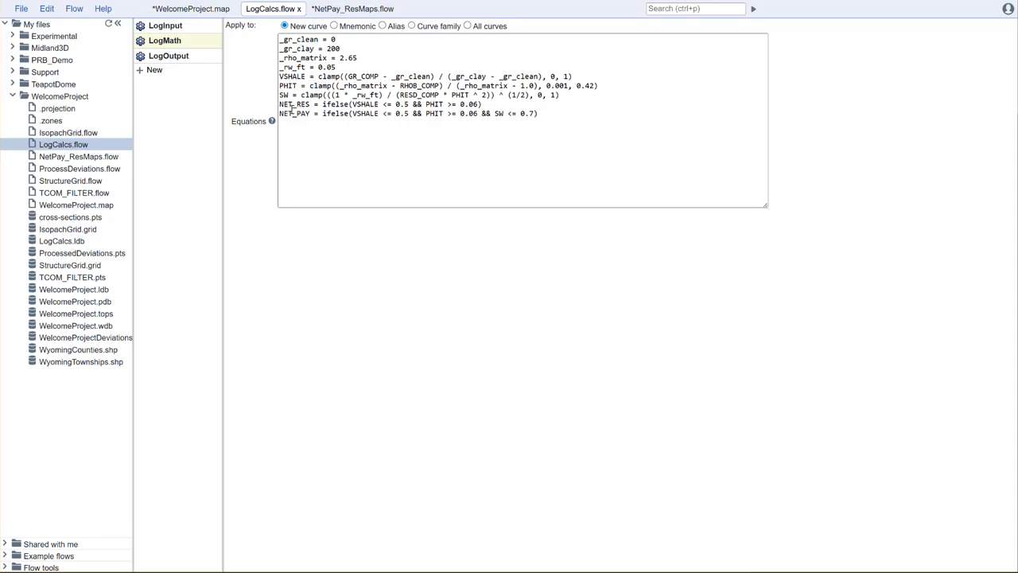
pyautogui.click(374, 9)
pyautogui.click(333, 33)
pyautogui.write('NET_RES')
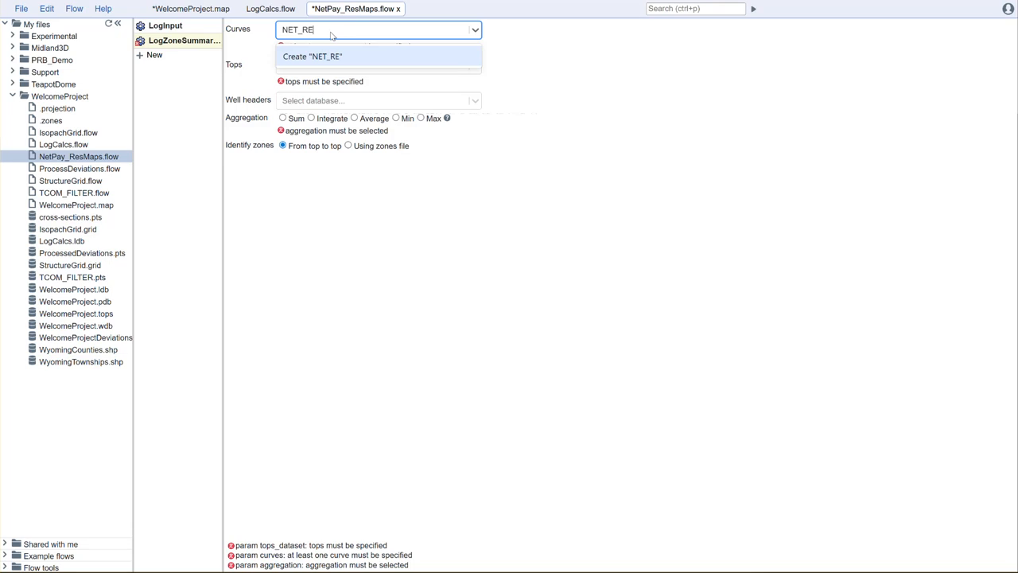
pyautogui.click(354, 55)
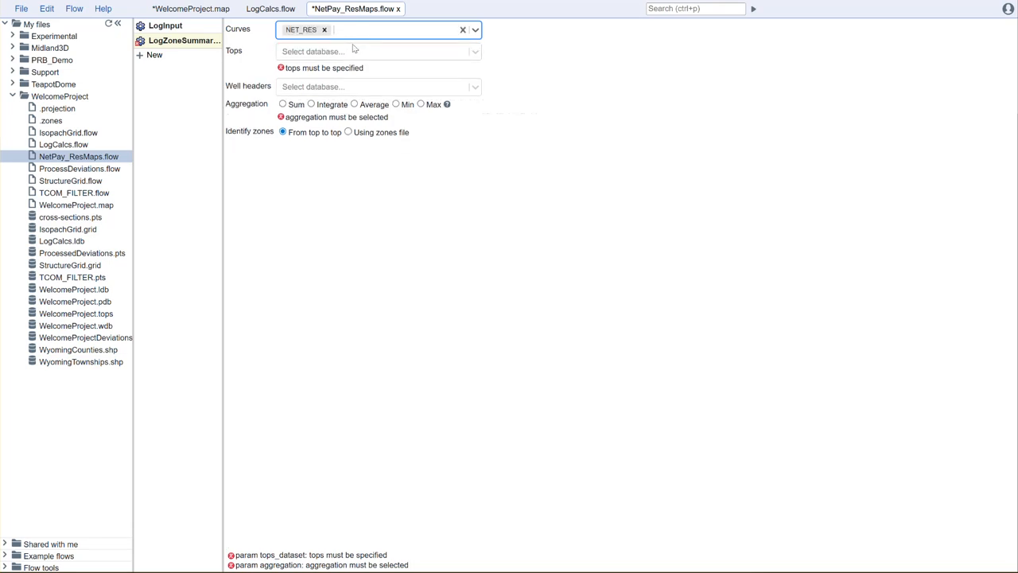
pyautogui.write('NET_PAY')
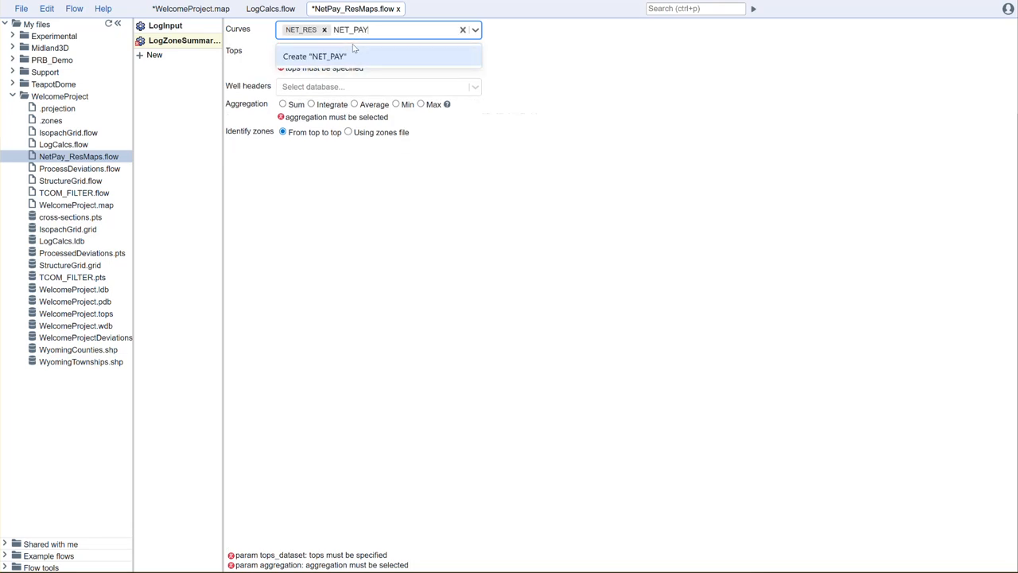
pyautogui.click(354, 54)
# - Set the zone summary's tops to WelcomeProject.tops and its well headers to WelcomeProject.wdb
pyautogui.click(379, 56)
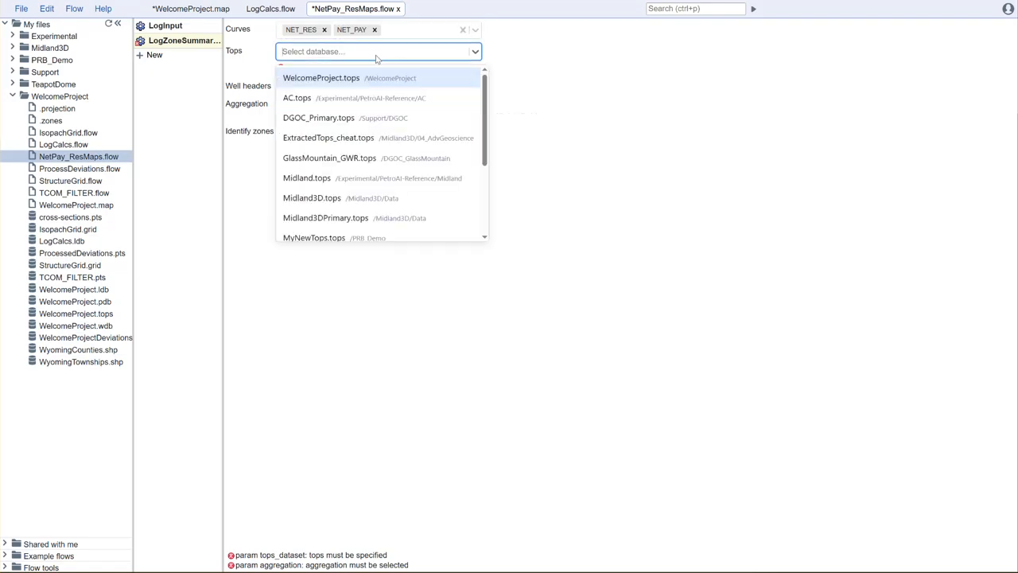
pyautogui.click(369, 82)
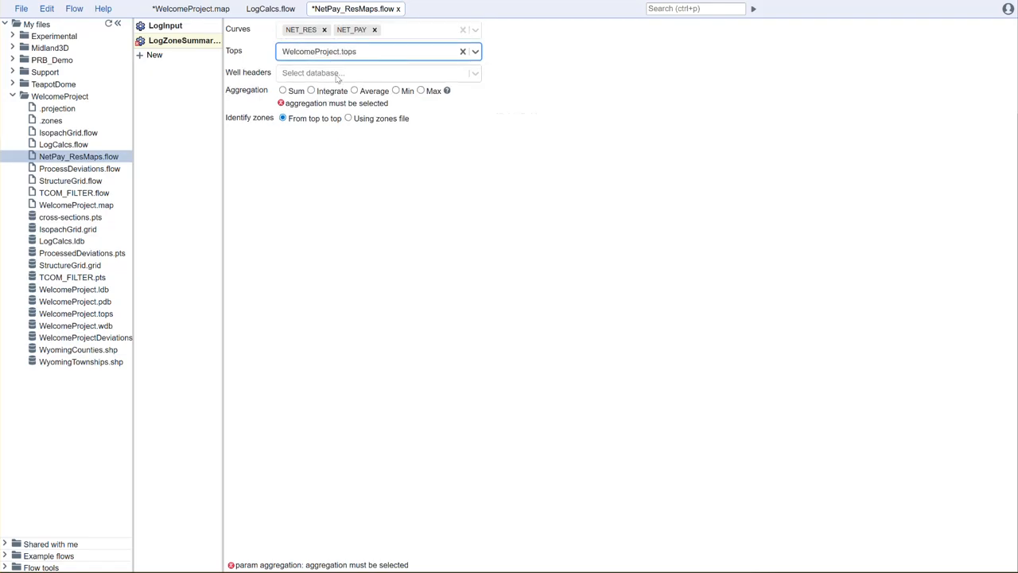
pyautogui.click(338, 74)
pyautogui.click(345, 102)
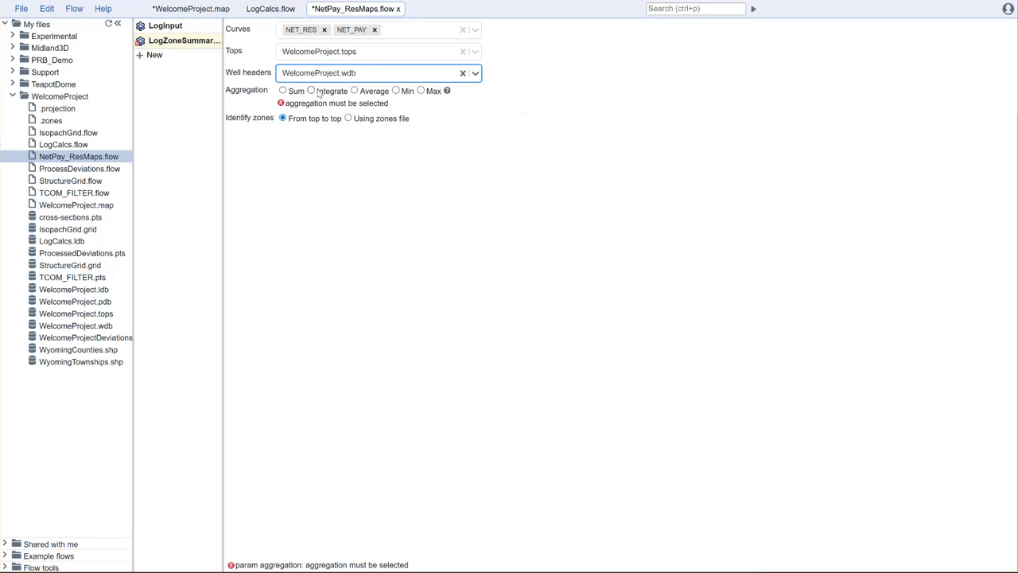
# - Set the zone summary's aggregation to Integrate and identify zones using the zones file
pyautogui.click(446, 91)
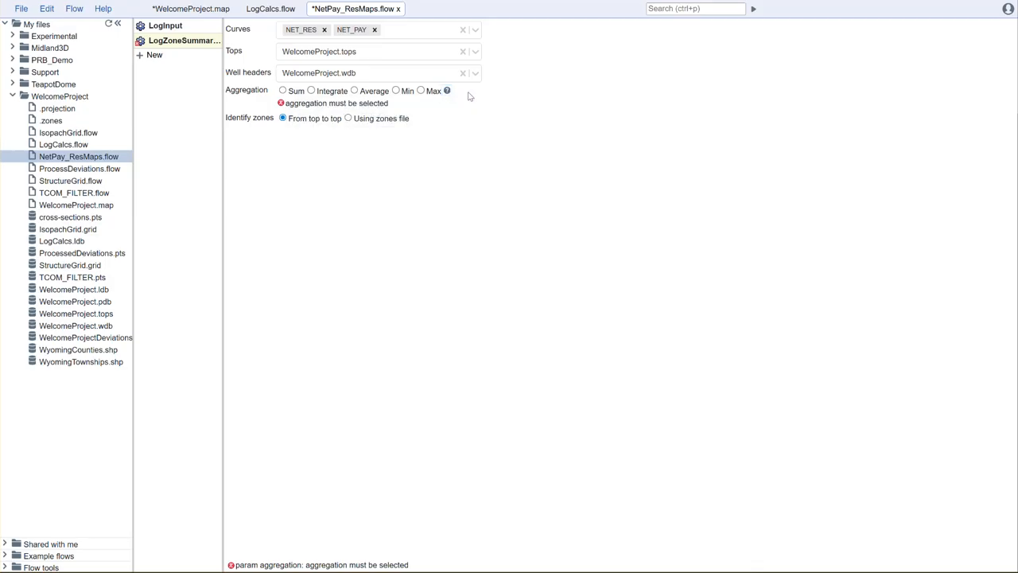
pyautogui.click(311, 91)
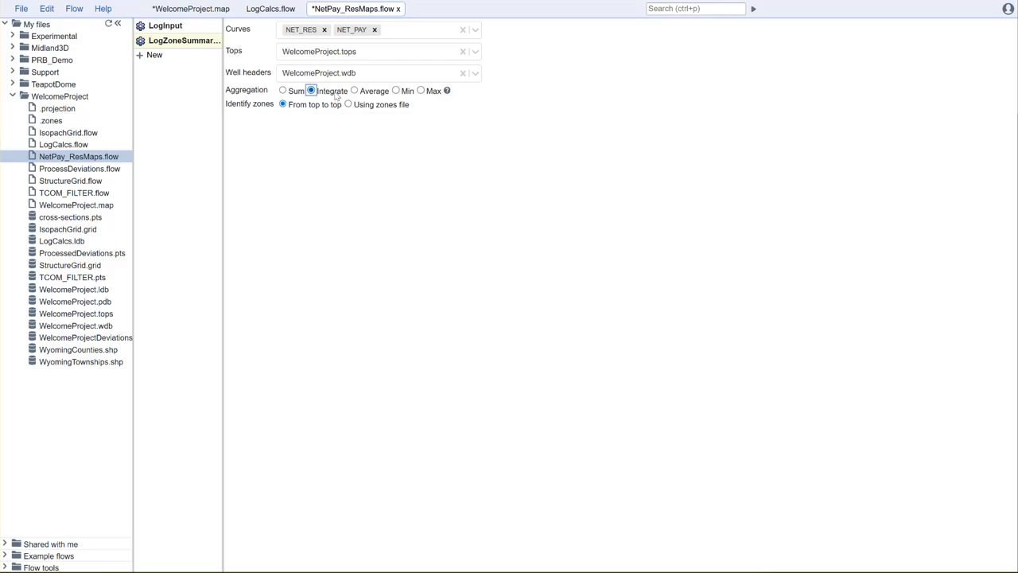
pyautogui.click(348, 104)
# - Add a PointsToGrid tool after LogZoneSummaries in the flow
pyautogui.click(156, 56)
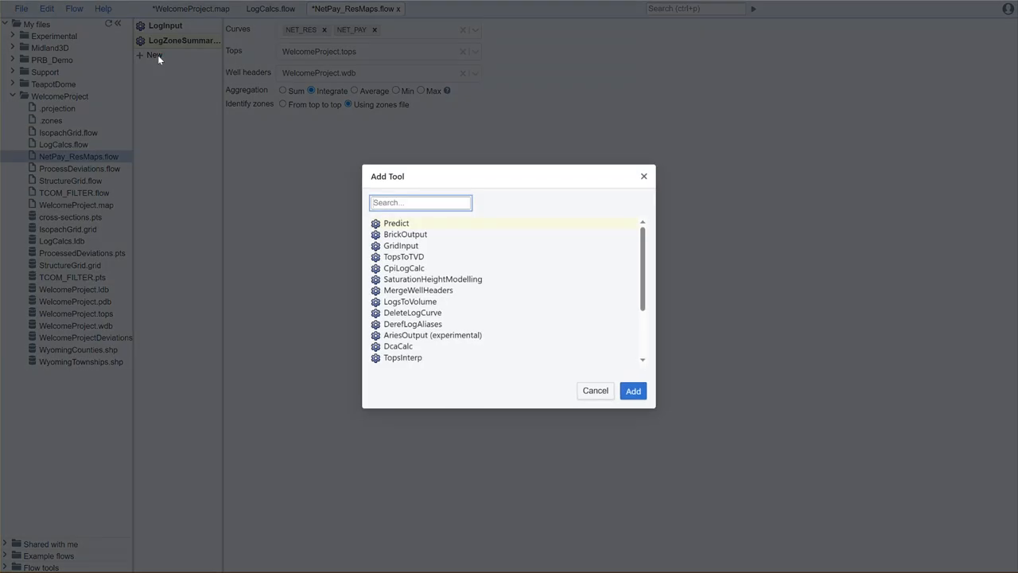
pyautogui.write('point')
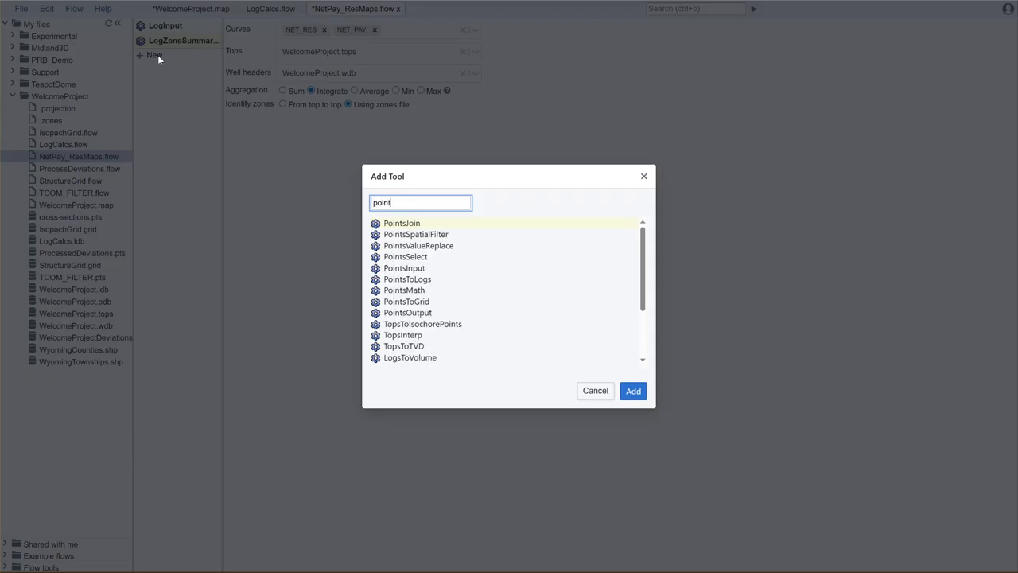
pyautogui.write('stol')
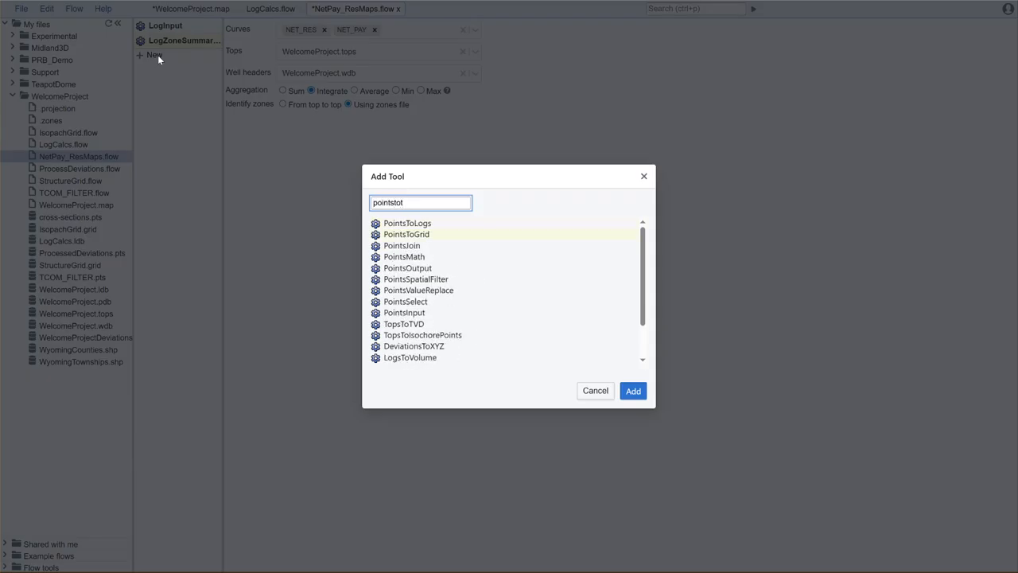
pyautogui.press('Return')
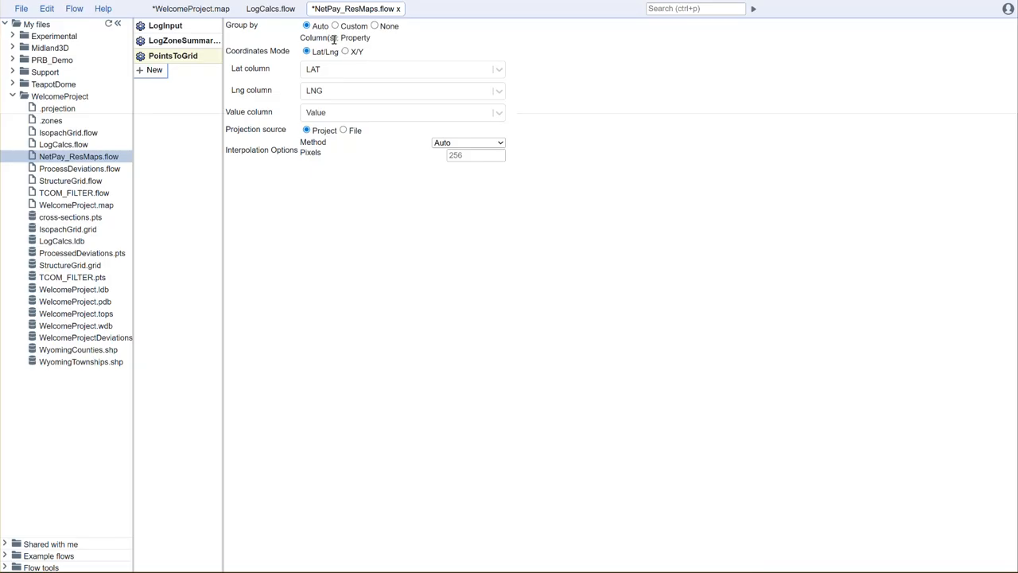
# - Set the PointsToGrid grouping to Custom with the Property and Zone columns
pyautogui.click(352, 27)
pyautogui.click(356, 46)
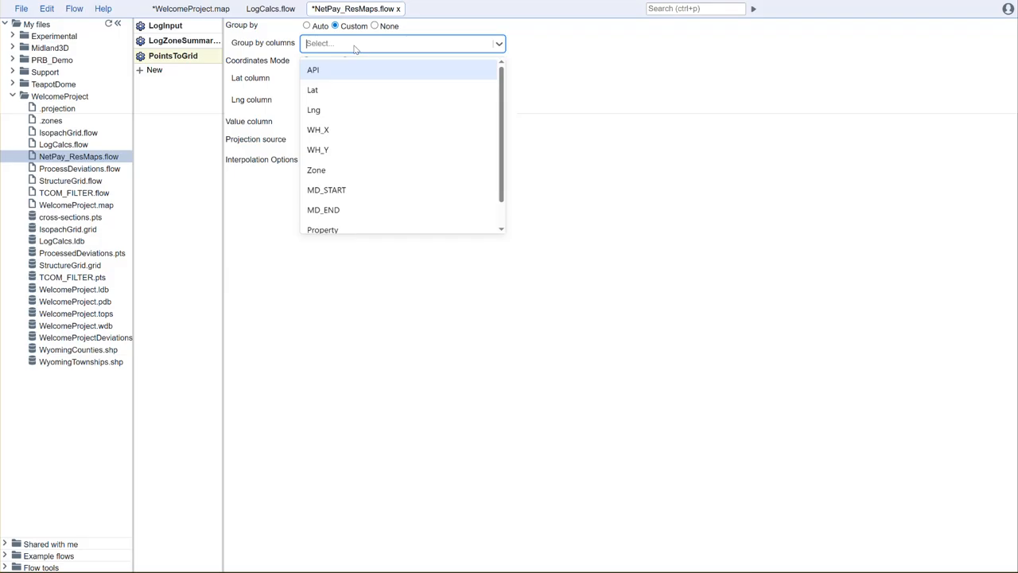
pyautogui.click(362, 230)
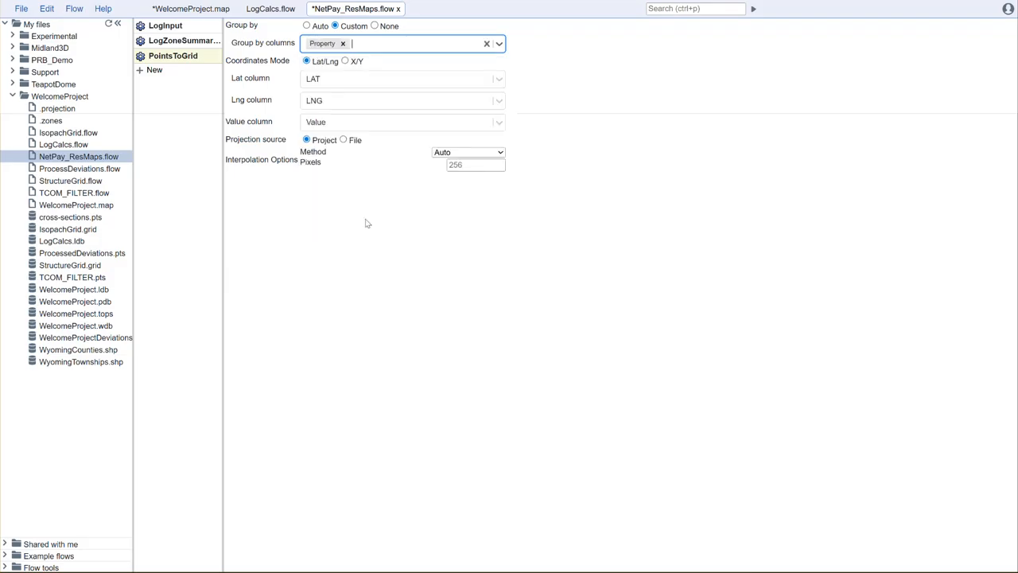
pyautogui.click(372, 43)
pyautogui.click(350, 169)
# - Check the value column choices of PointsToGrid and set its interpolation method to Kriging
pyautogui.click(330, 125)
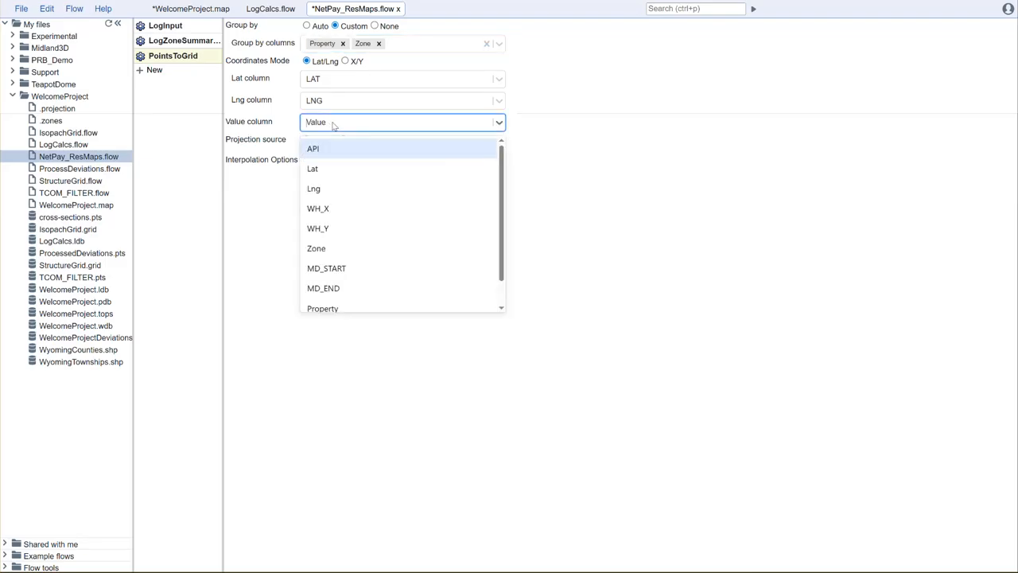
pyautogui.scroll(-1, 362, 203)
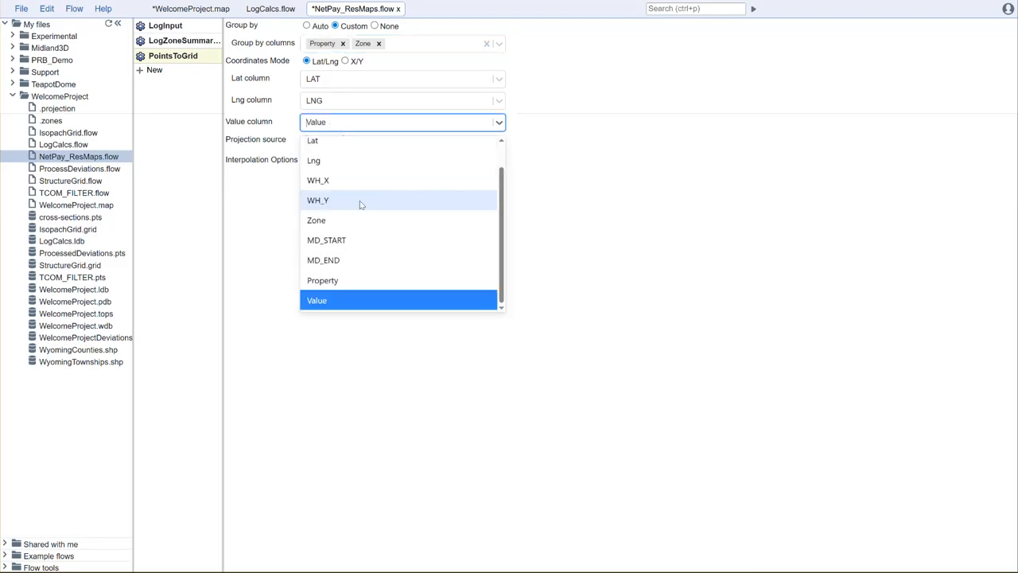
pyautogui.click(588, 153)
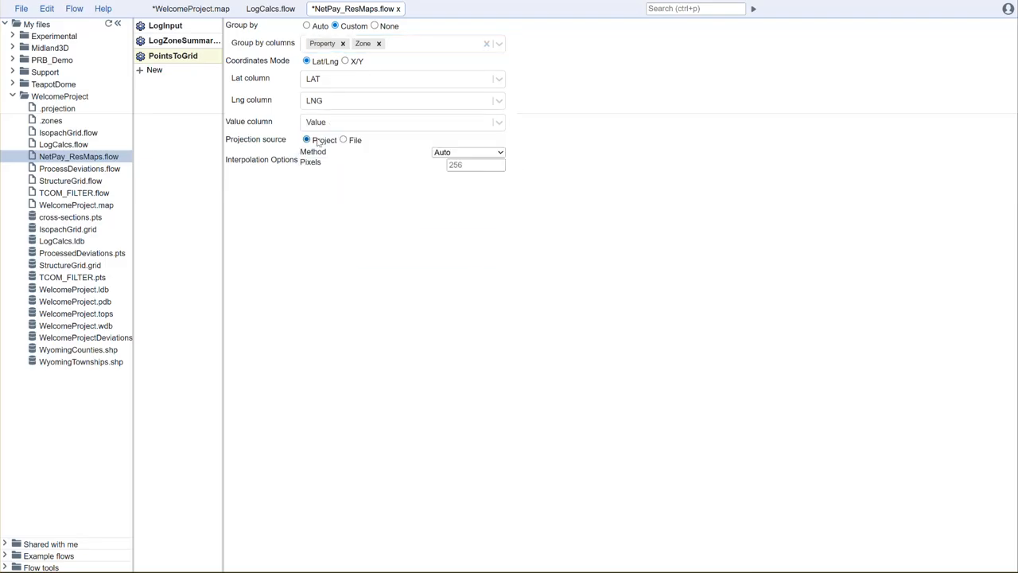
pyautogui.click(468, 156)
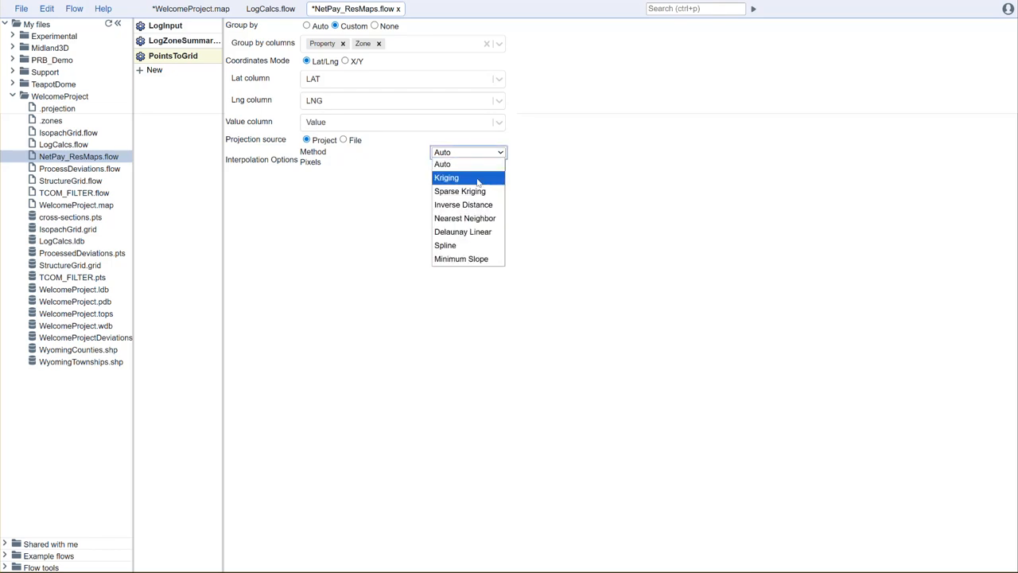
pyautogui.click(478, 182)
# - Add a GridOutput tool after PointsToGrid in the flow
pyautogui.click(158, 71)
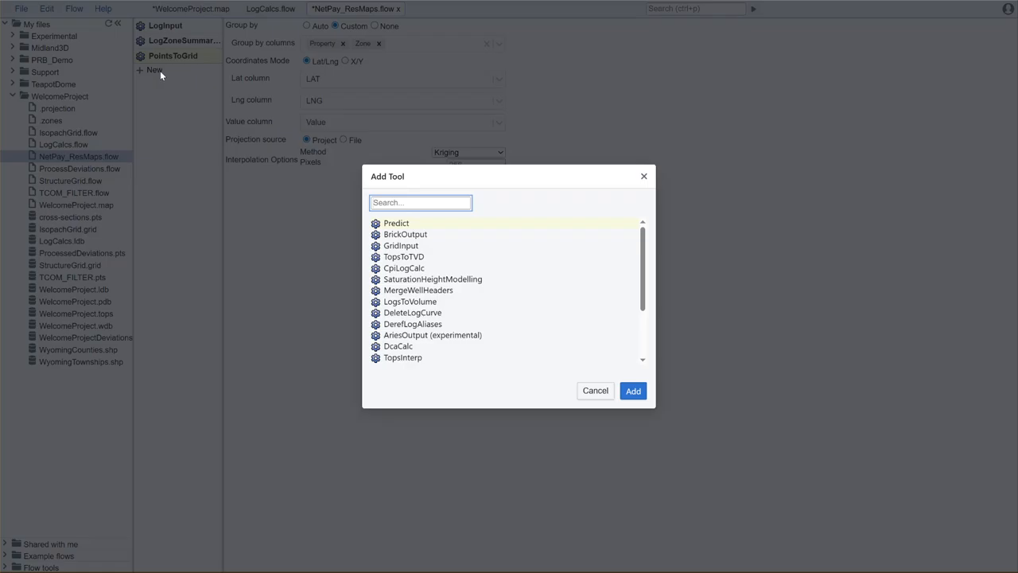
pyautogui.write('grid')
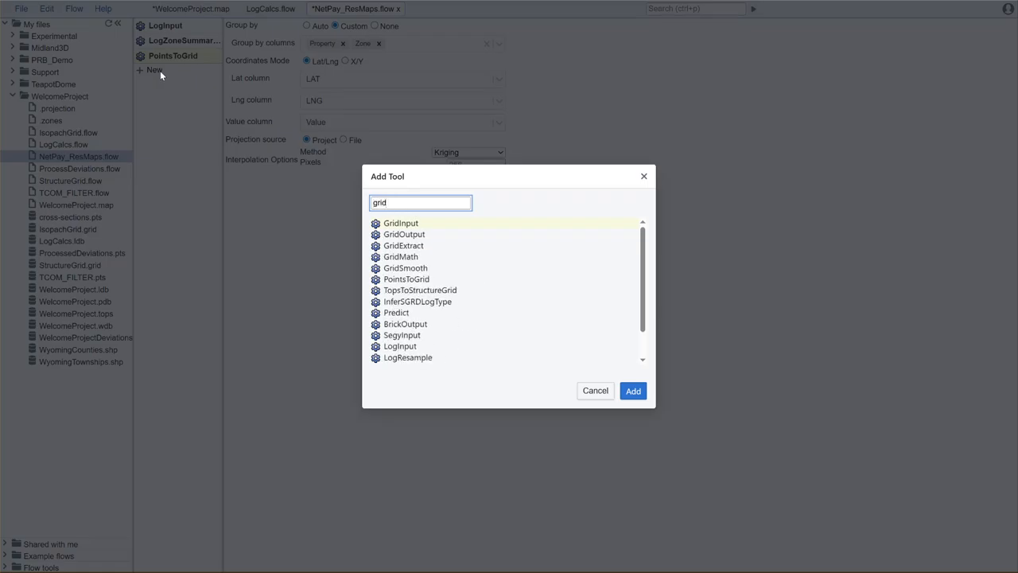
pyautogui.write('out')
pyautogui.press('Return')
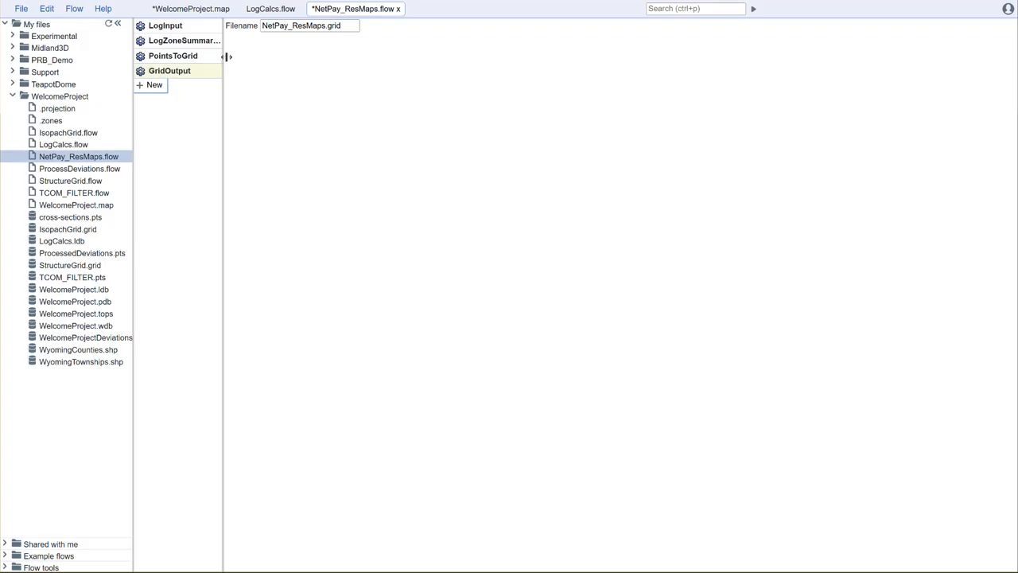
# - Set the grid output's filename to NetPay_NetRes.grid and run the flow
pyautogui.click(292, 25)
pyautogui.write('Net')
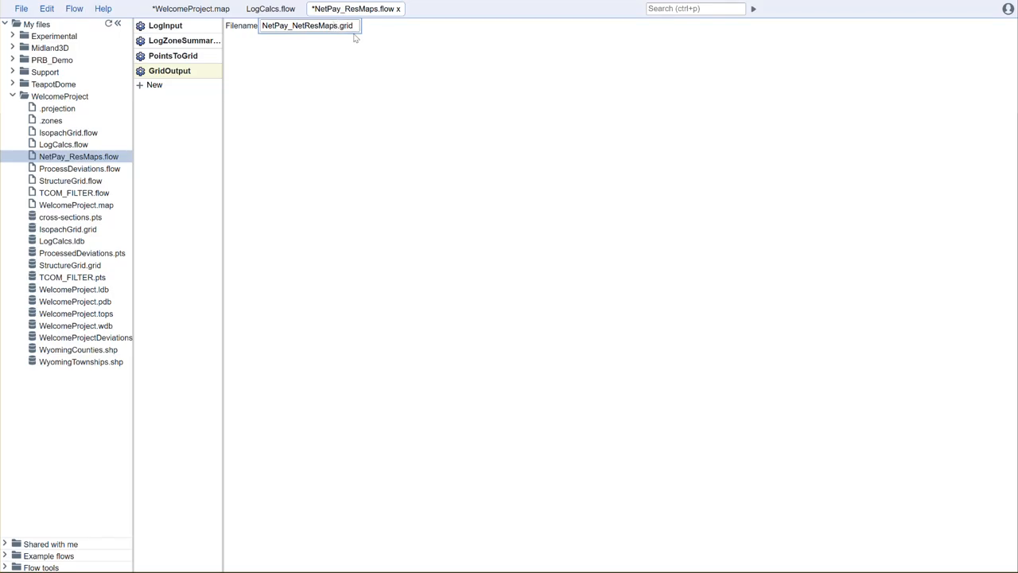
pyautogui.press('BackSpace')
pyautogui.press('BackSpace')
pyautogui.press('BackSpace')
pyautogui.press('BackSpace')
pyautogui.click(752, 9)
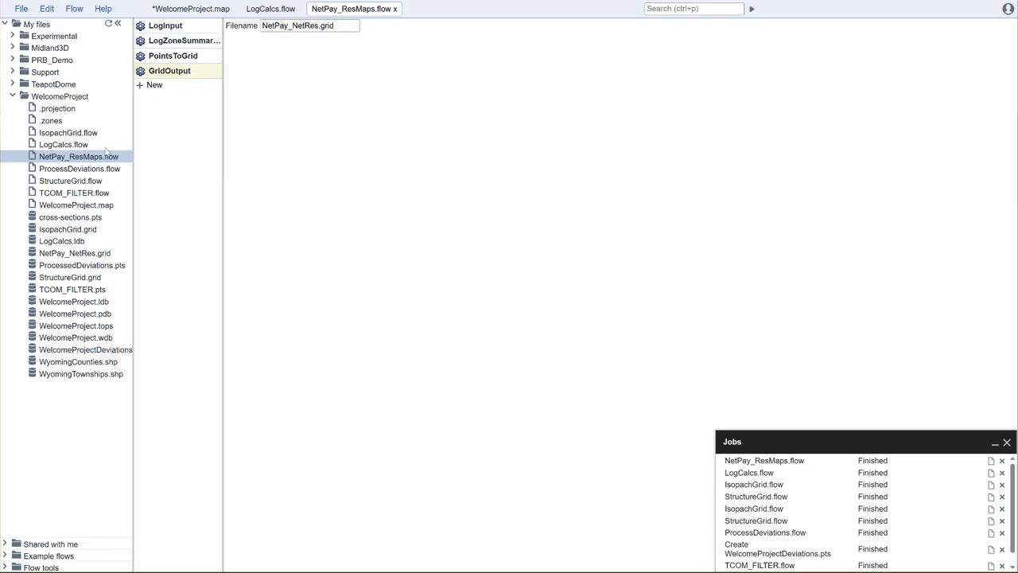
# - Make a copy of NetPay_ResMaps.flow in the same folder, named Avg_Props.flow
pyautogui.rightClick(71, 162)
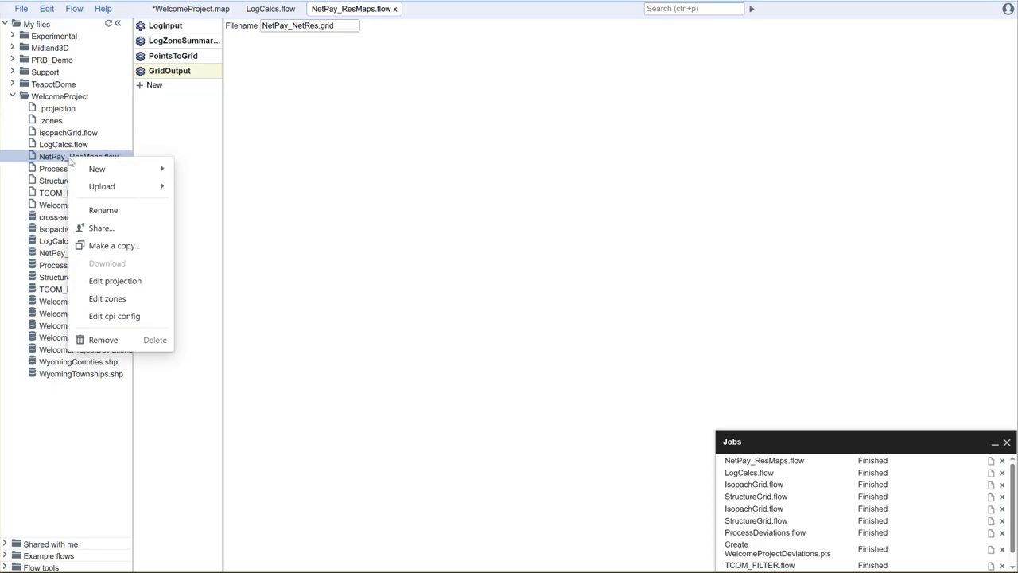
pyautogui.click(119, 244)
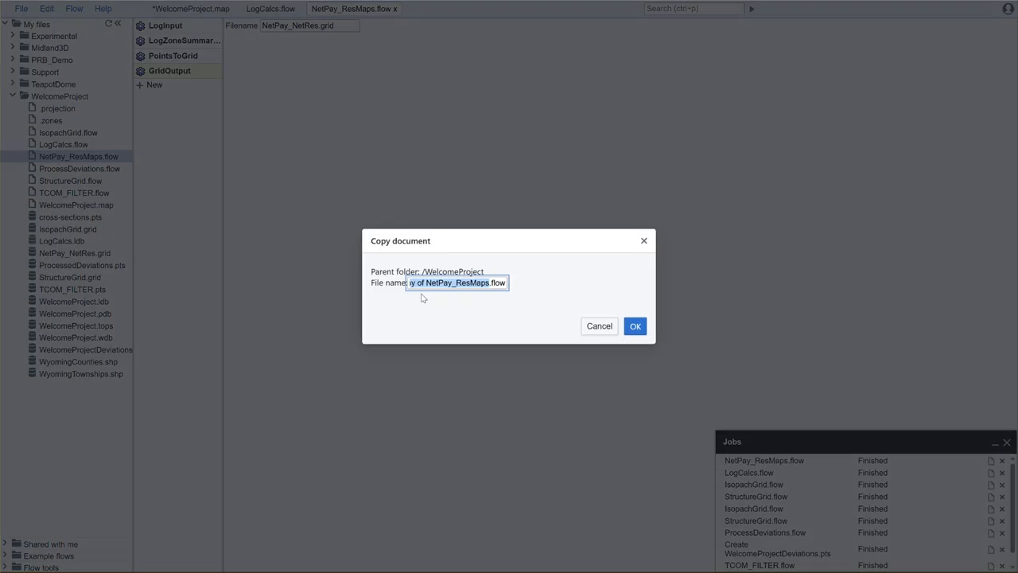
pyautogui.write('Avg_Props')
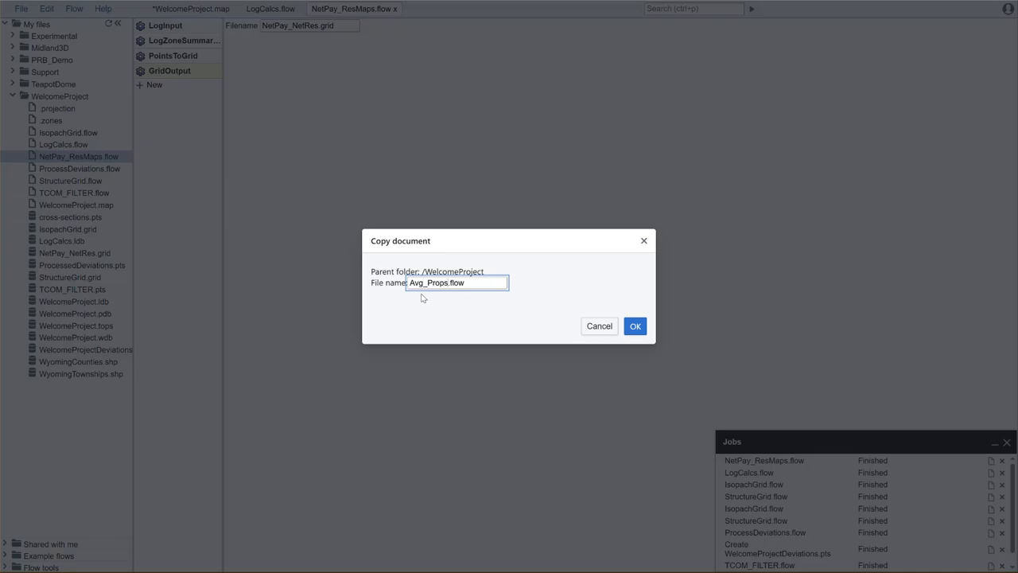
pyautogui.click(635, 325)
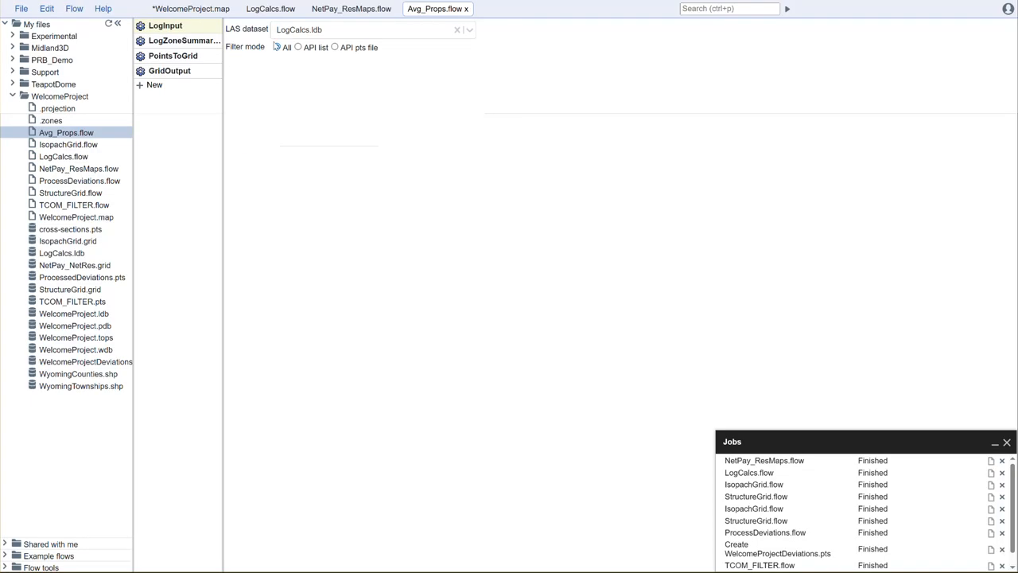
# - Clear the curves of the zone summary in Avg_Props.flow and check the curve names in the LogMath equations of LogCalcs.flow
pyautogui.click(169, 40)
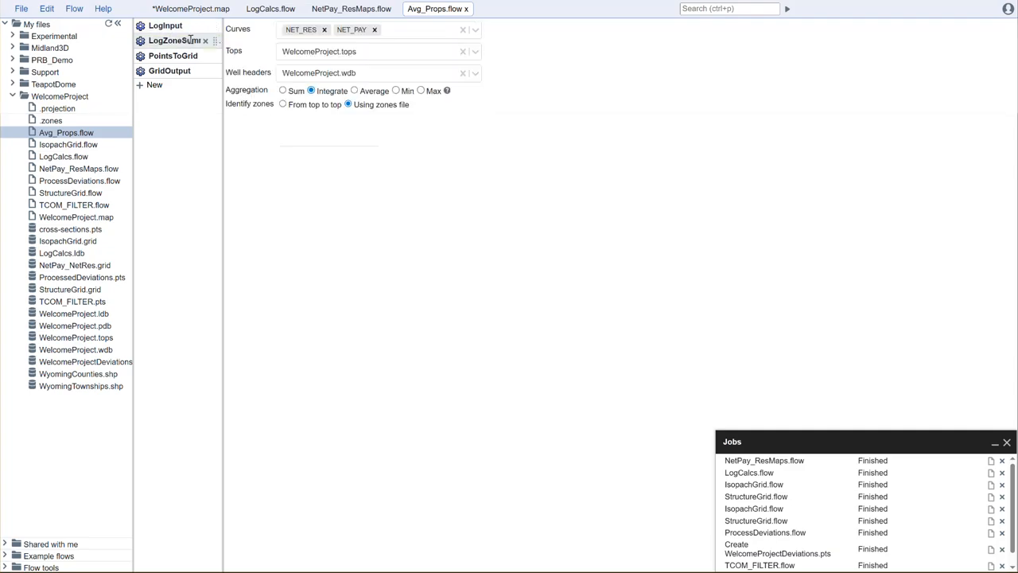
pyautogui.click(463, 29)
pyautogui.click(402, 35)
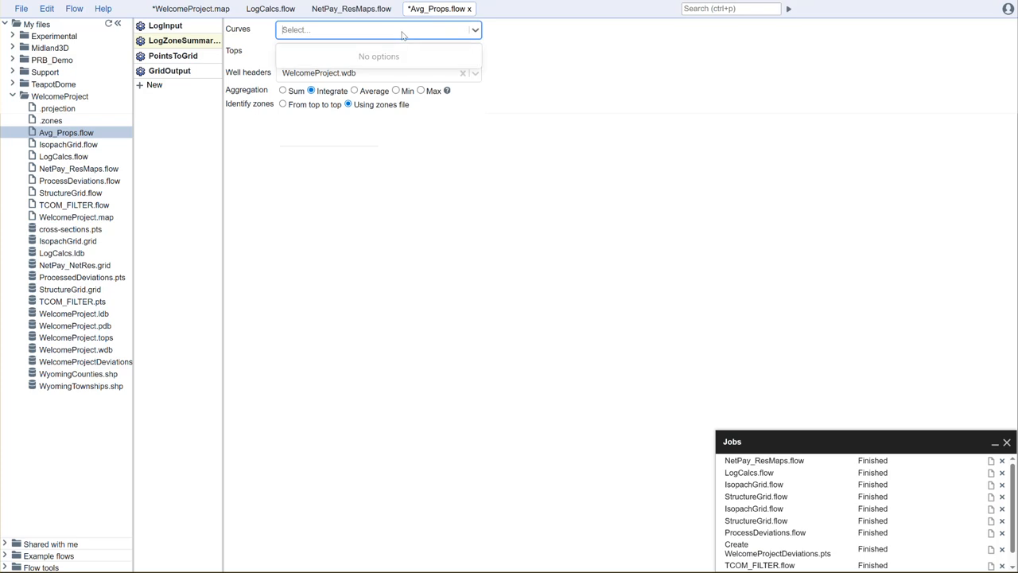
pyautogui.click(271, 9)
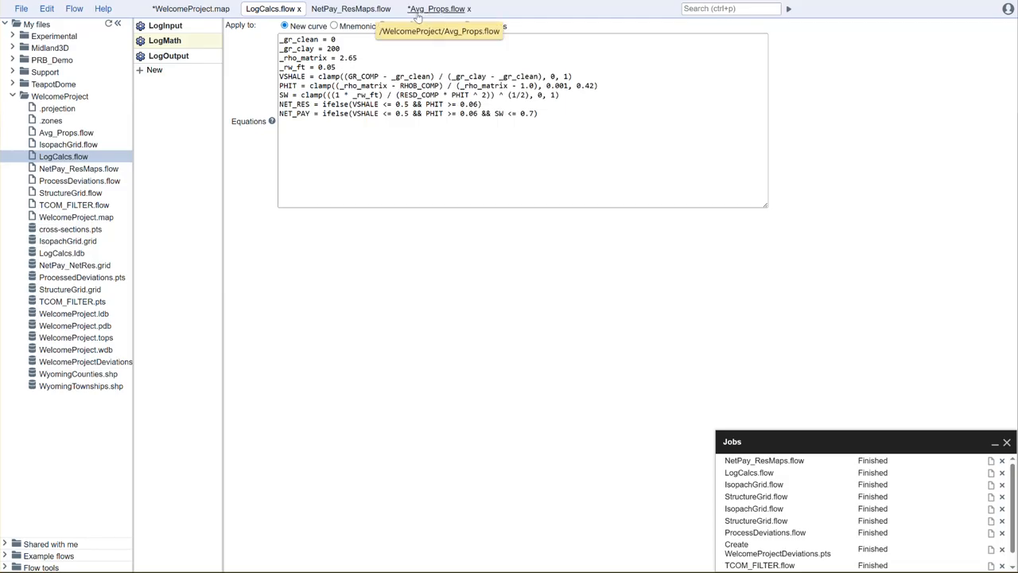
pyautogui.click(439, 10)
# - Set the zone summary's curves to VSHALE, PHIT and SW and its aggregation to Average
pyautogui.click(317, 32)
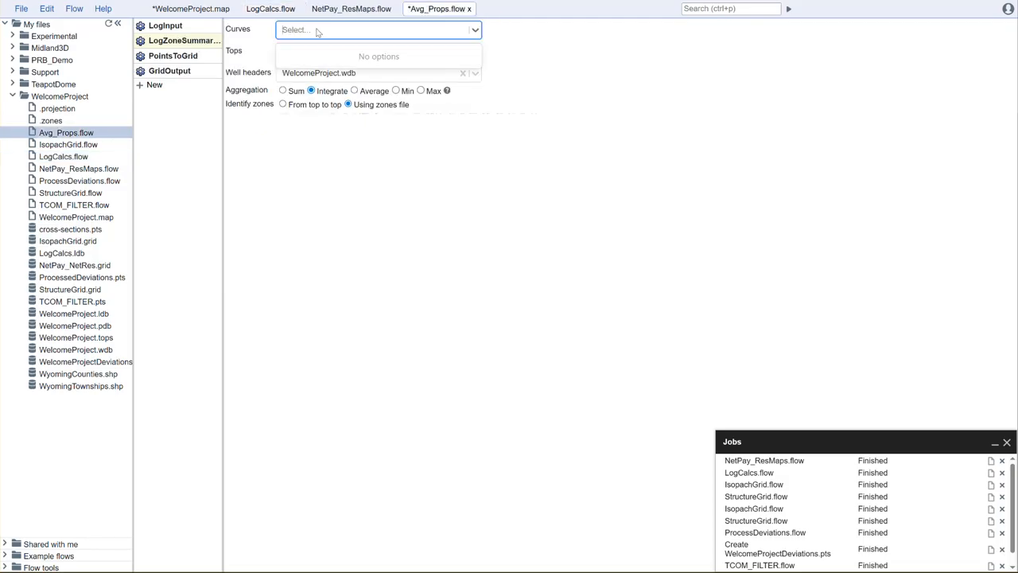
pyautogui.write('VSHALE')
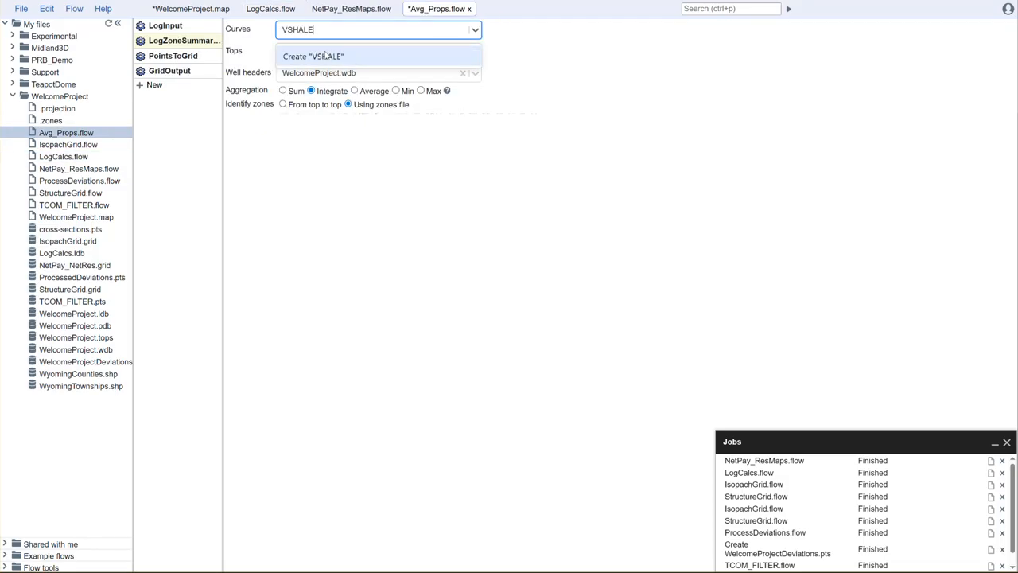
pyautogui.click(324, 55)
pyautogui.write('PHIT')
pyautogui.click(327, 57)
pyautogui.write('SW')
pyautogui.click(357, 56)
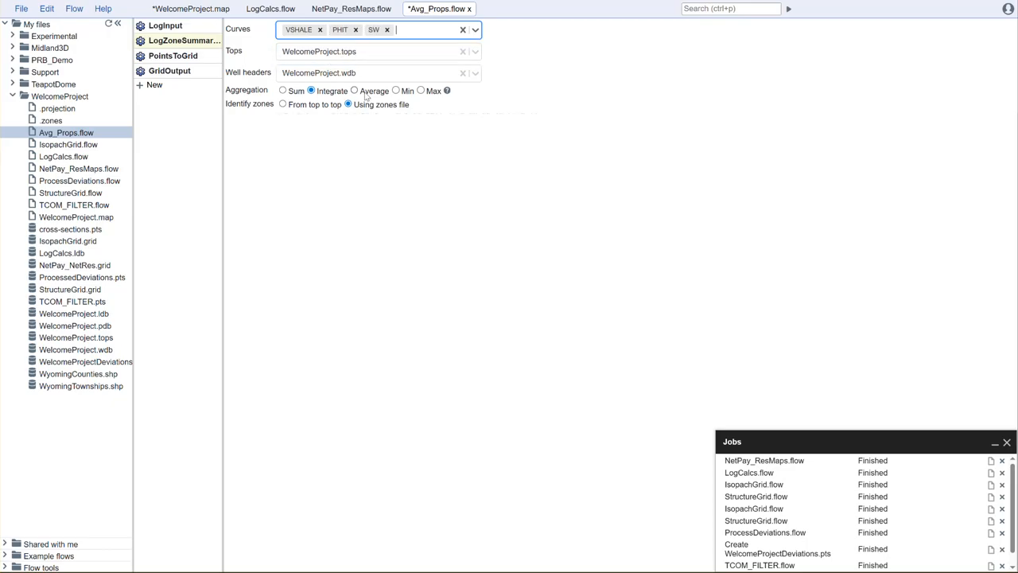
pyautogui.click(366, 92)
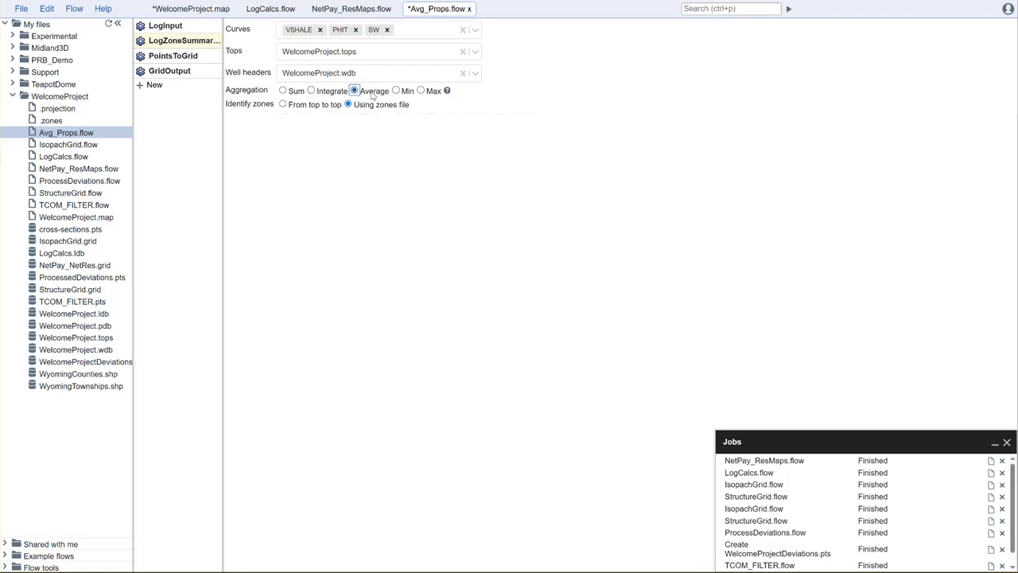
# - Set the grid output's filename to Avg_Props.grid and run the Avg_Props flow
pyautogui.click(170, 56)
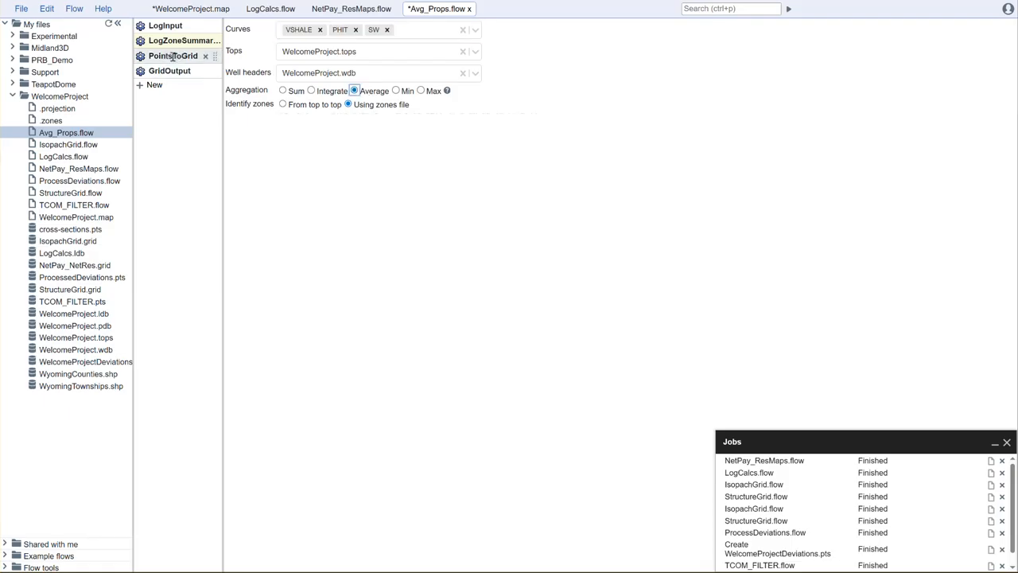
pyautogui.click(216, 70)
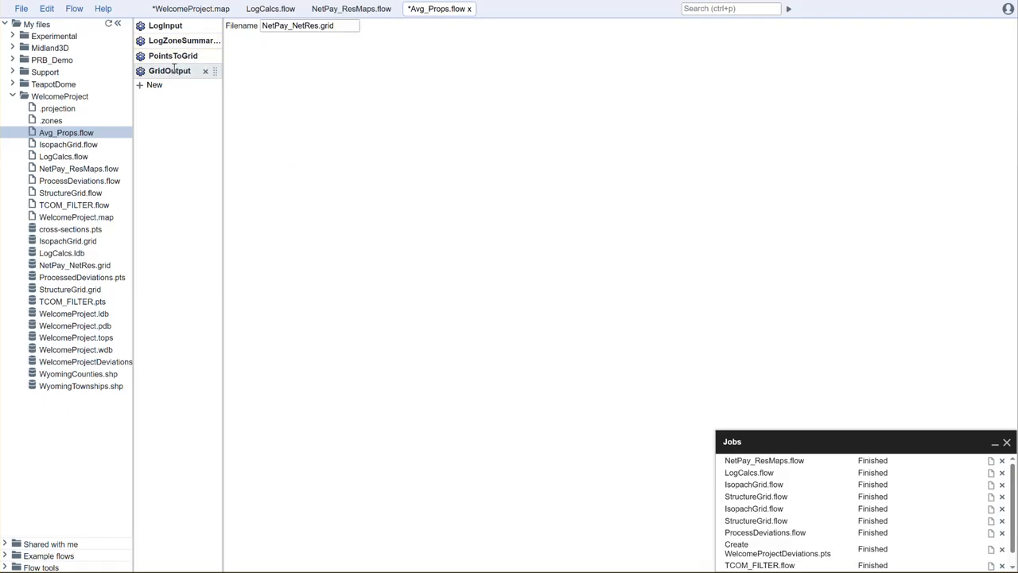
pyautogui.moveTo(318, 26); pyautogui.dragTo(261, 26)
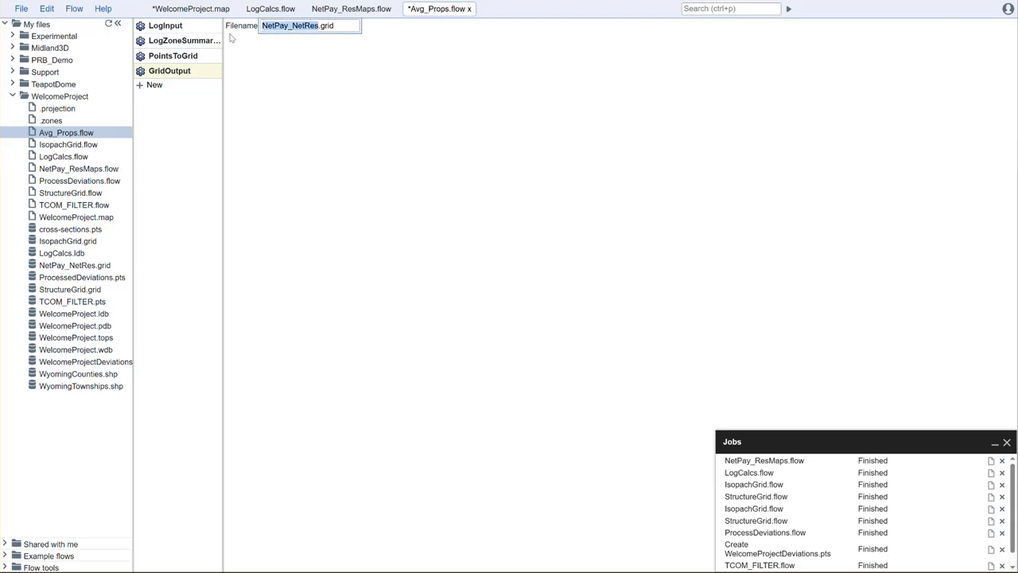
pyautogui.write('Avg_Pro')
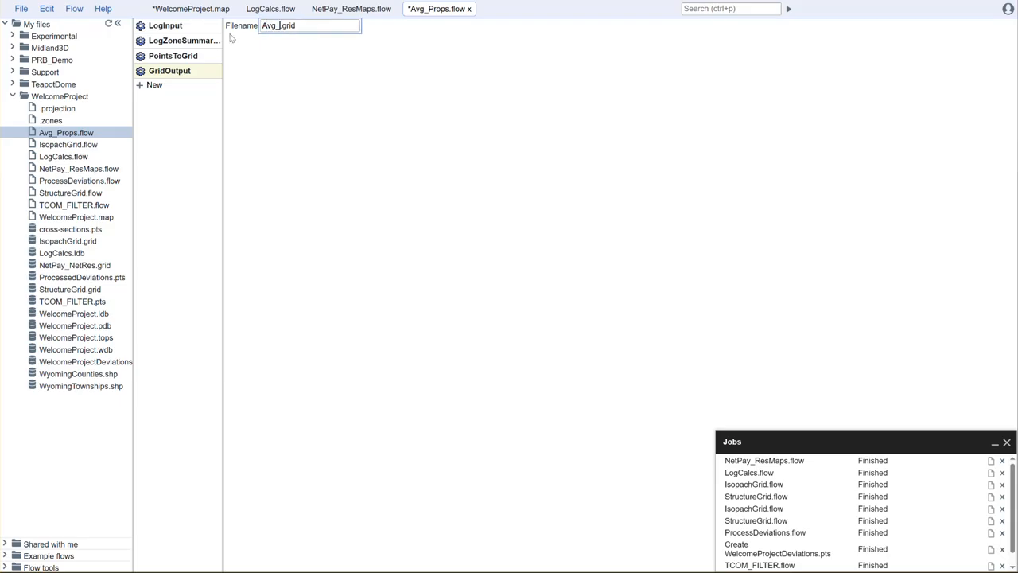
pyautogui.write('s')
pyautogui.press('BackSpace')
pyautogui.write('ps')
pyautogui.press('Return')
pyautogui.click(788, 9)
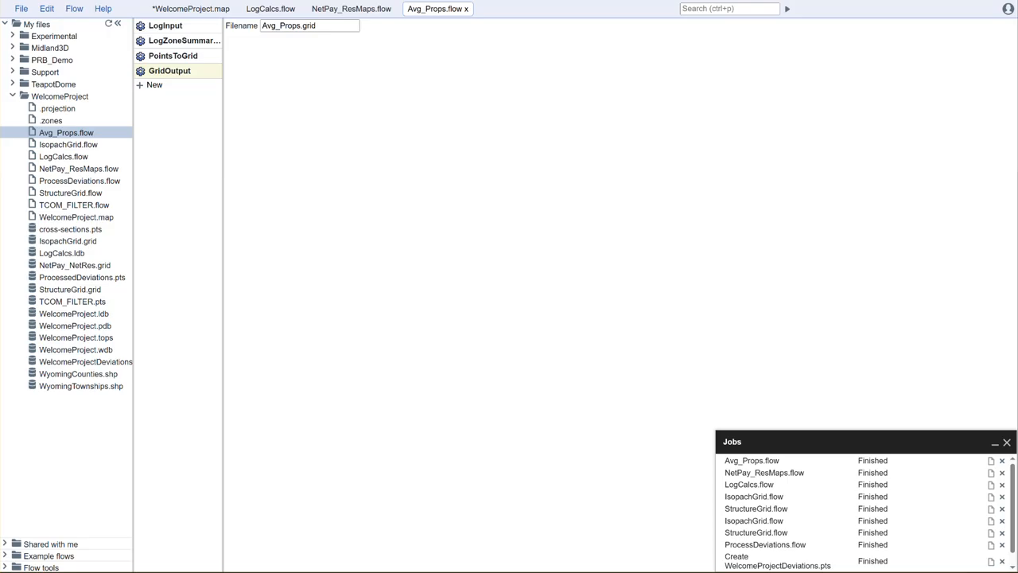
# - In WelcomeProject.map, widen the map pane and hide the visible StructureGrid.grid and IsopachGrid.grid layers
pyautogui.click(217, 8)
pyautogui.moveTo(321, 41); pyautogui.dragTo(579, 42)
pyautogui.click(575, 41)
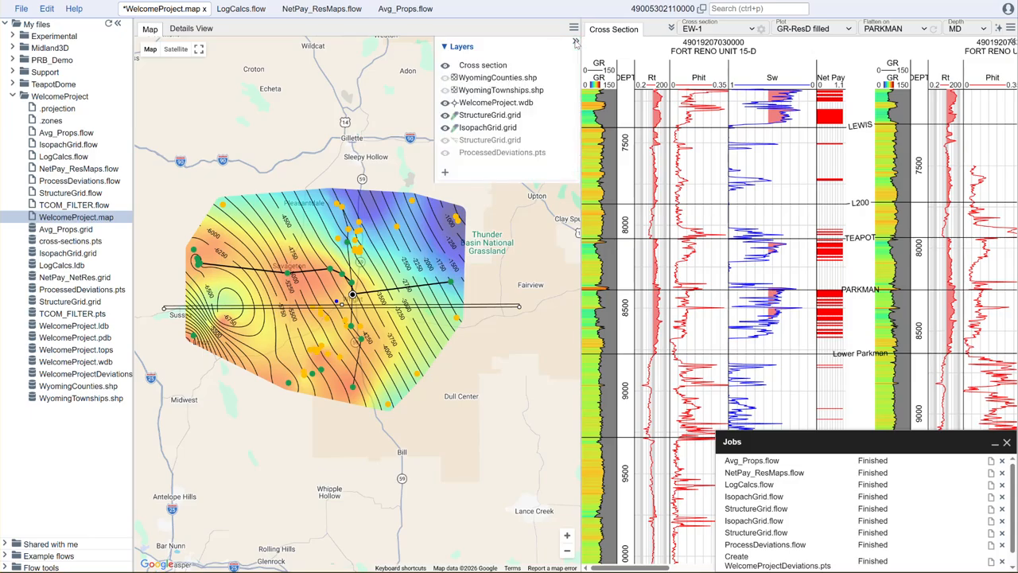
pyautogui.click(447, 116)
pyautogui.click(446, 127)
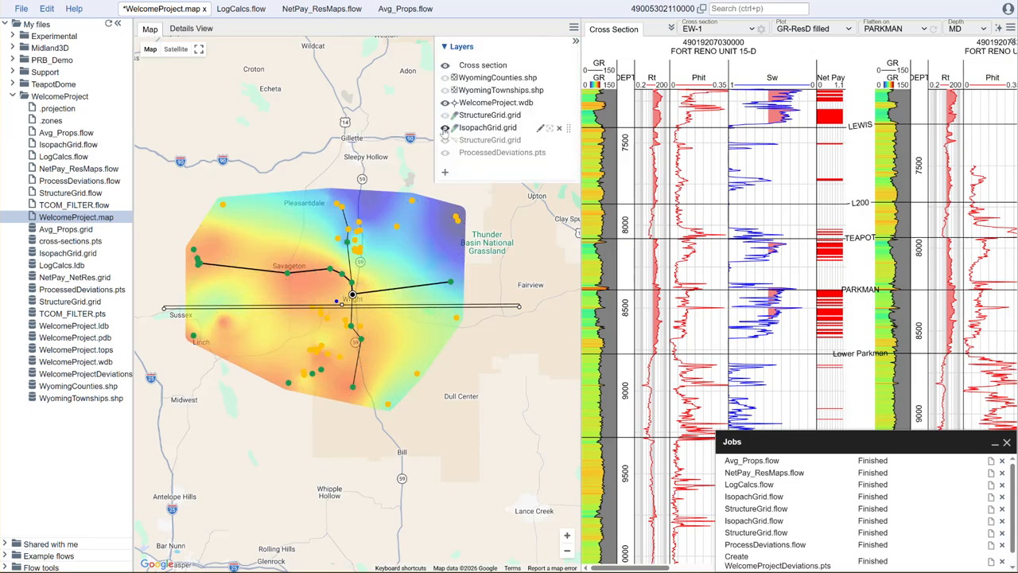
# - Start a new Property map layer from NetPay_NetRes.grid with property NET_PAY and zone NIOBRARA
pyautogui.click(446, 174)
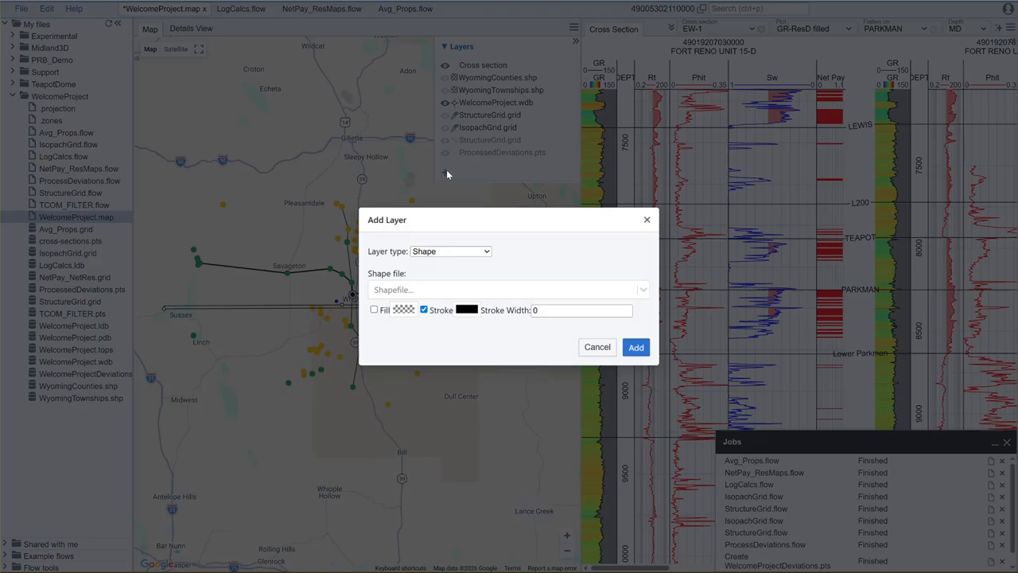
pyautogui.click(470, 252)
pyautogui.click(455, 290)
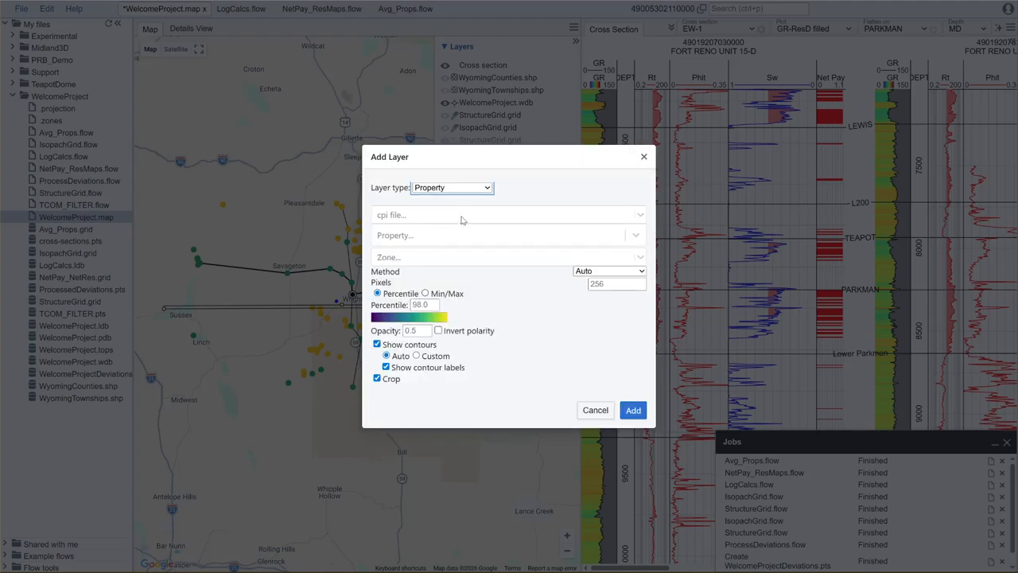
pyautogui.click(461, 215)
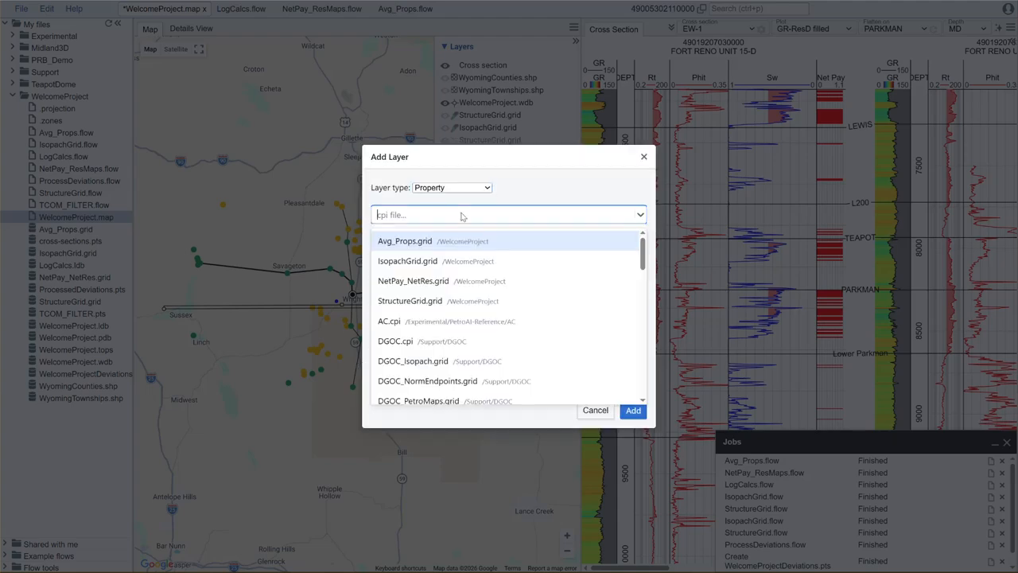
pyautogui.click(460, 281)
pyautogui.click(451, 255)
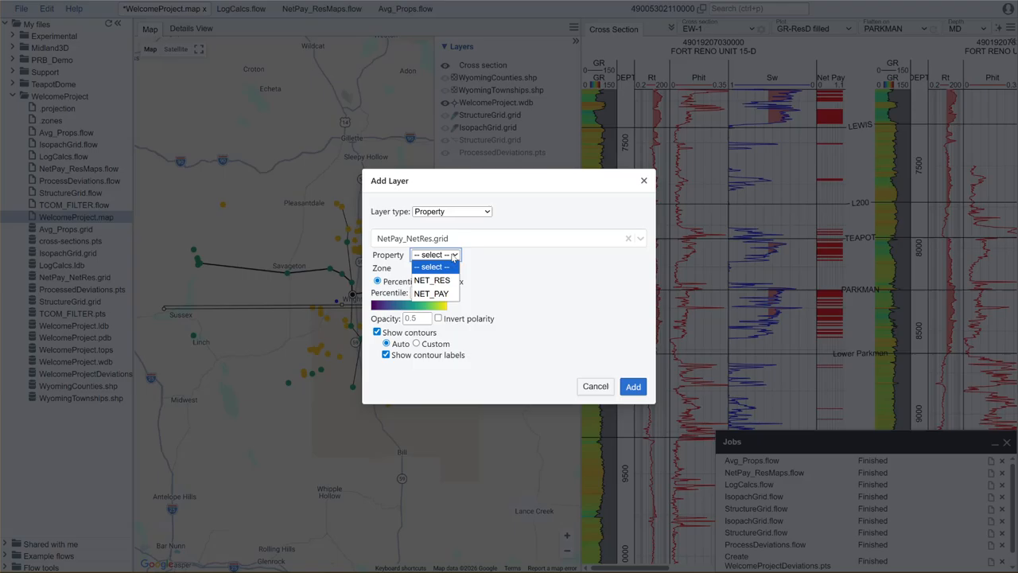
pyautogui.click(446, 293)
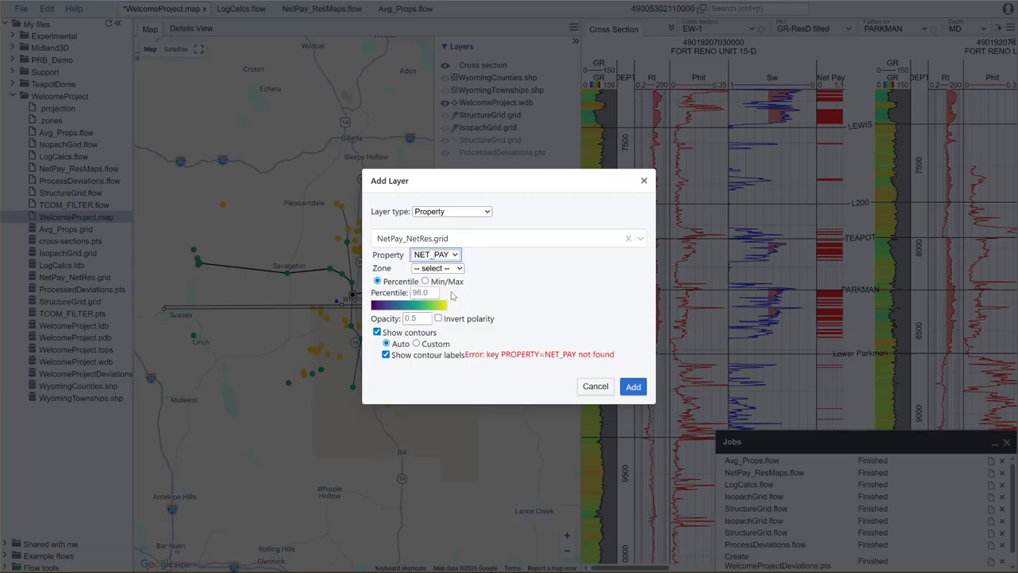
pyautogui.click(450, 270)
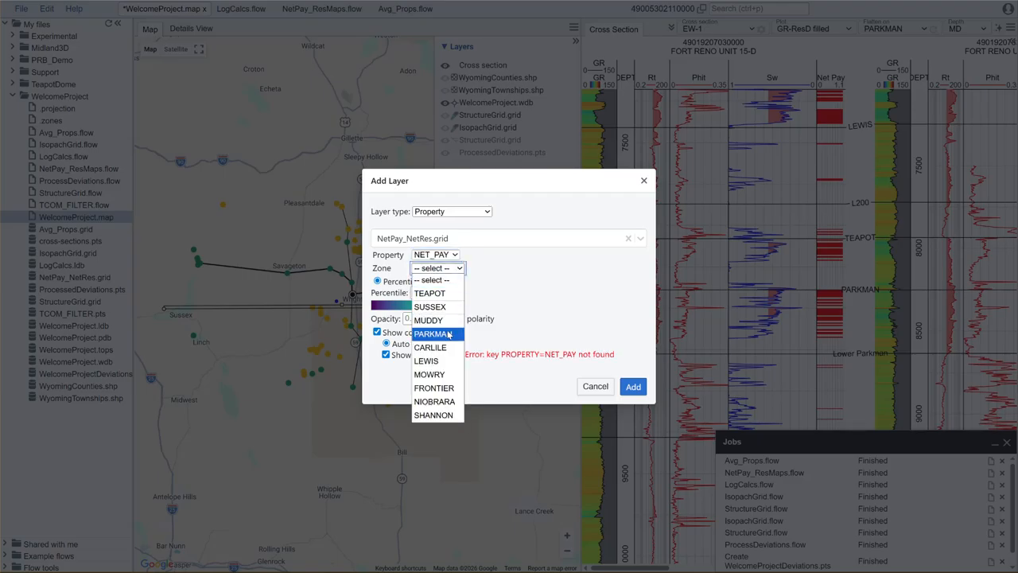
pyautogui.click(450, 401)
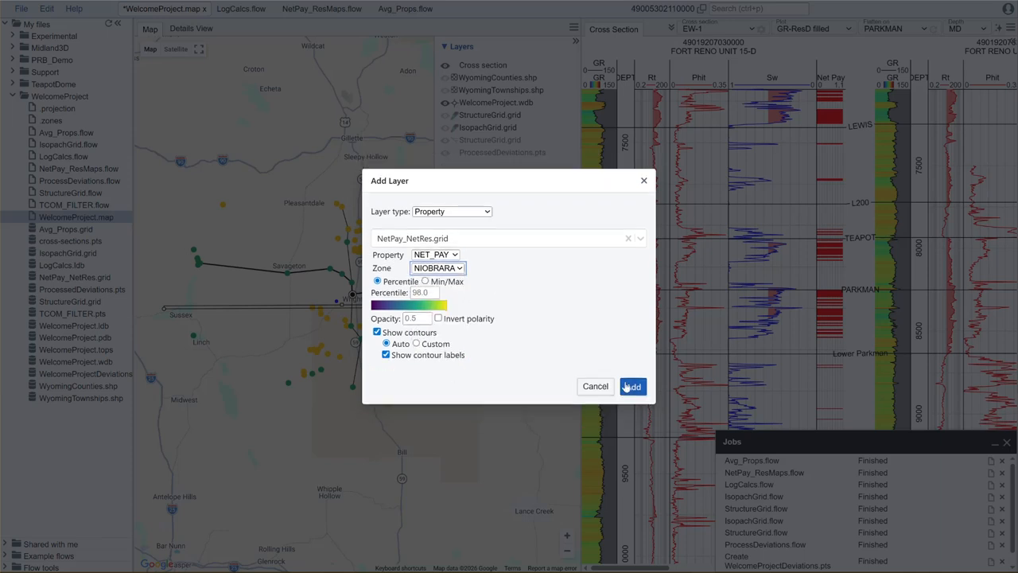
# - Set the net pay layer's colour map to jet and add the layer to the map
pyautogui.click(420, 306)
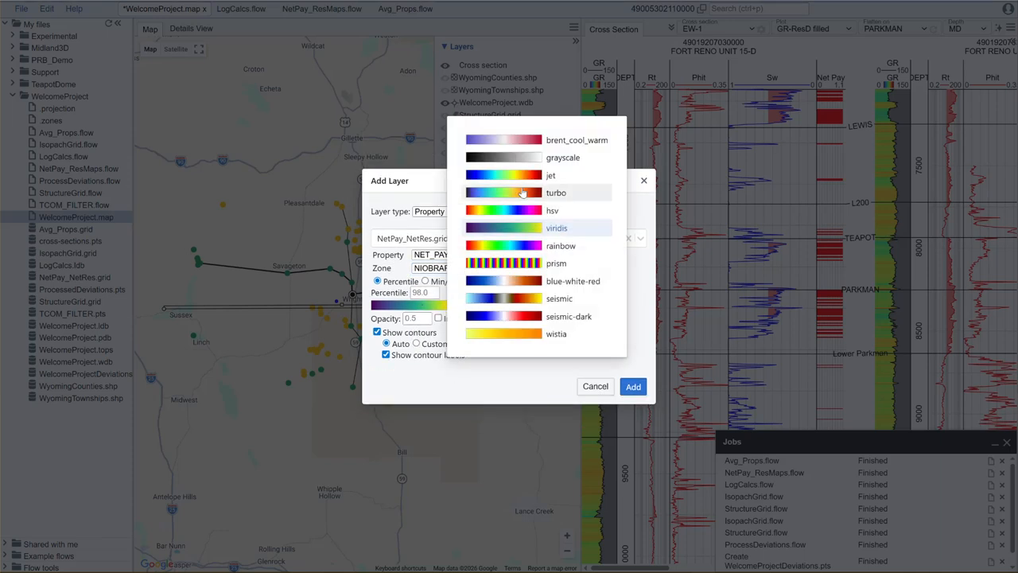
pyautogui.click(525, 176)
pyautogui.click(632, 385)
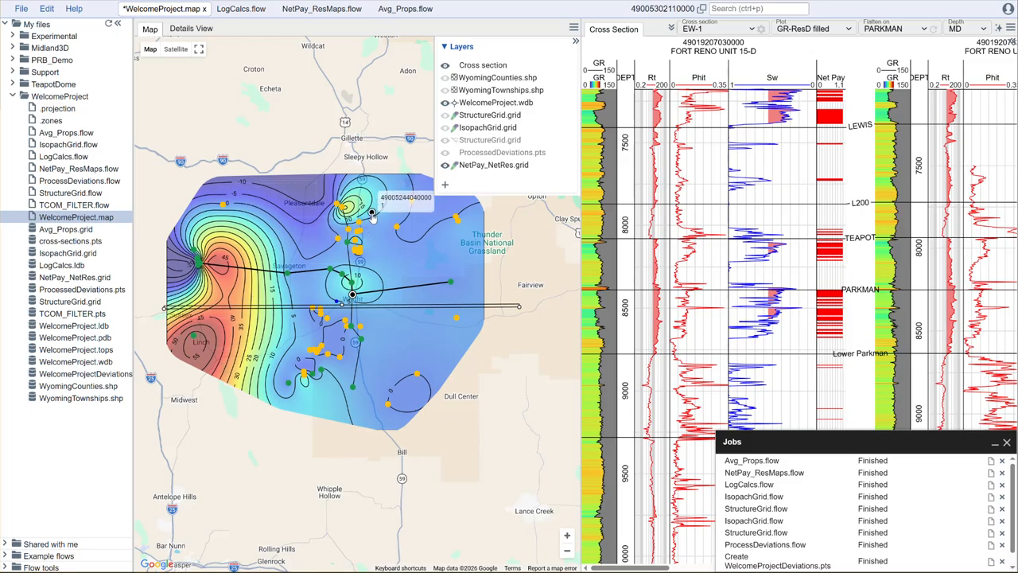
# - Start another new map layer and set its layer type to Property
pyautogui.click(446, 186)
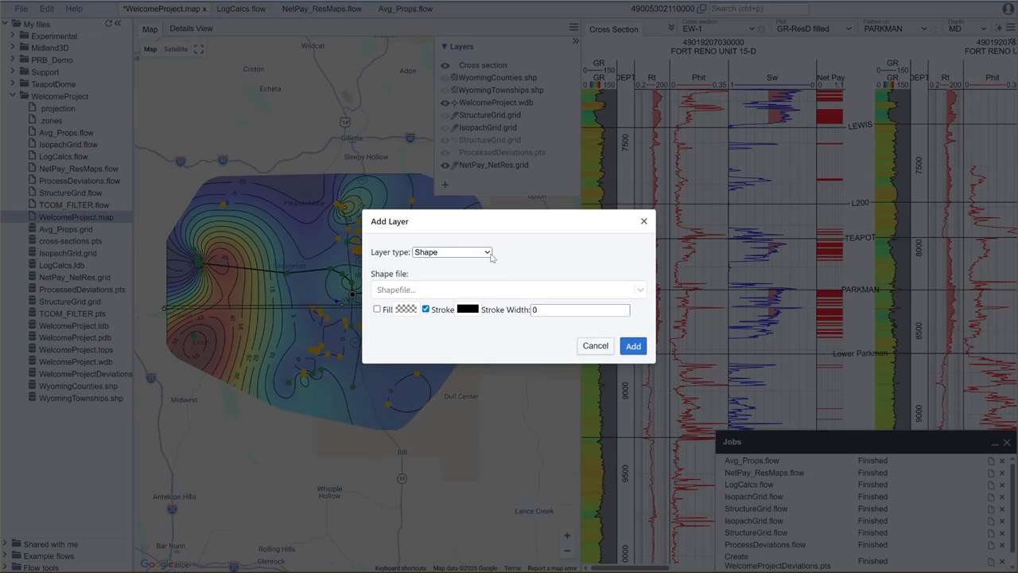
pyautogui.click(438, 294)
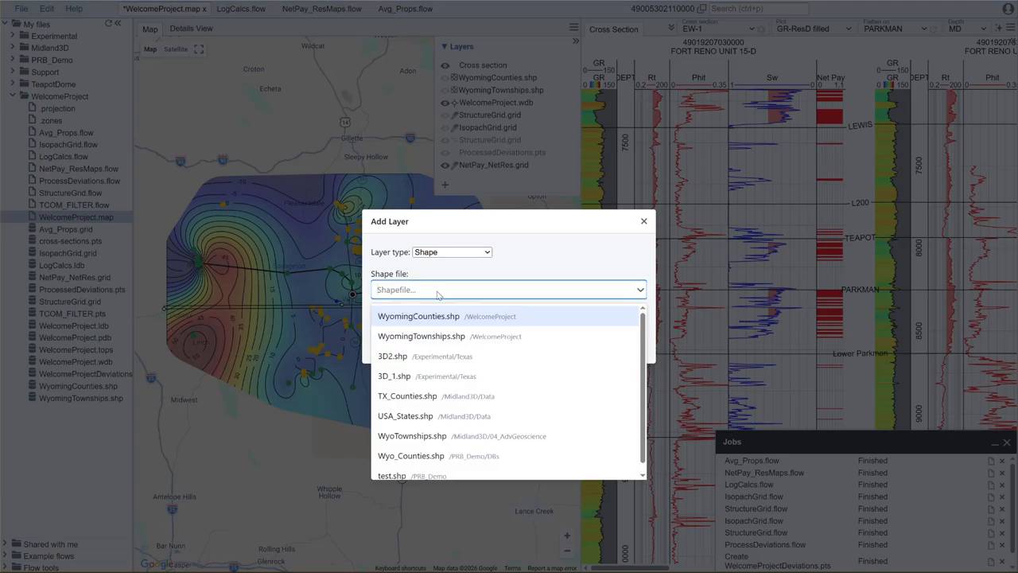
pyautogui.click(485, 252)
pyautogui.click(463, 291)
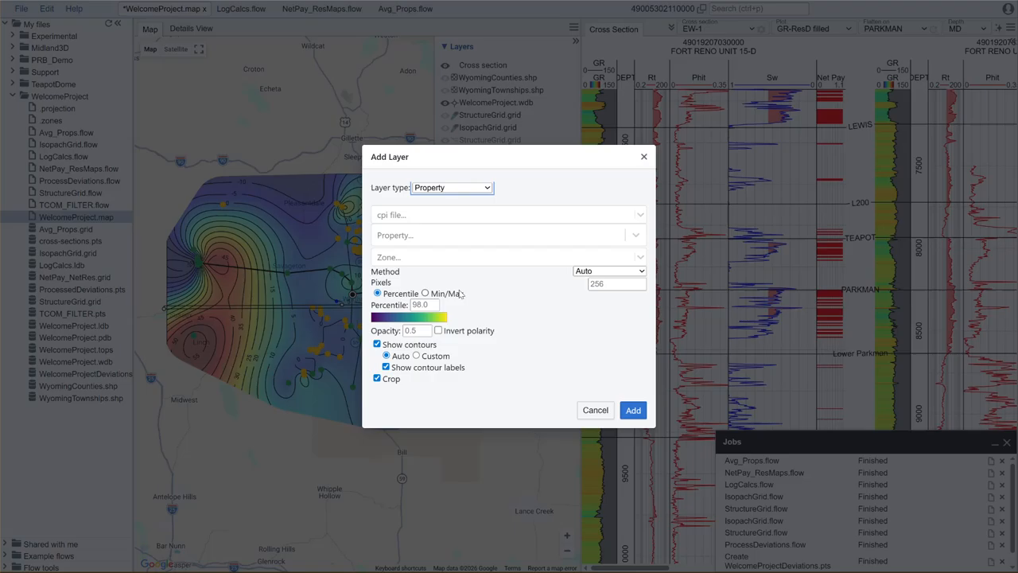
pyautogui.click(430, 217)
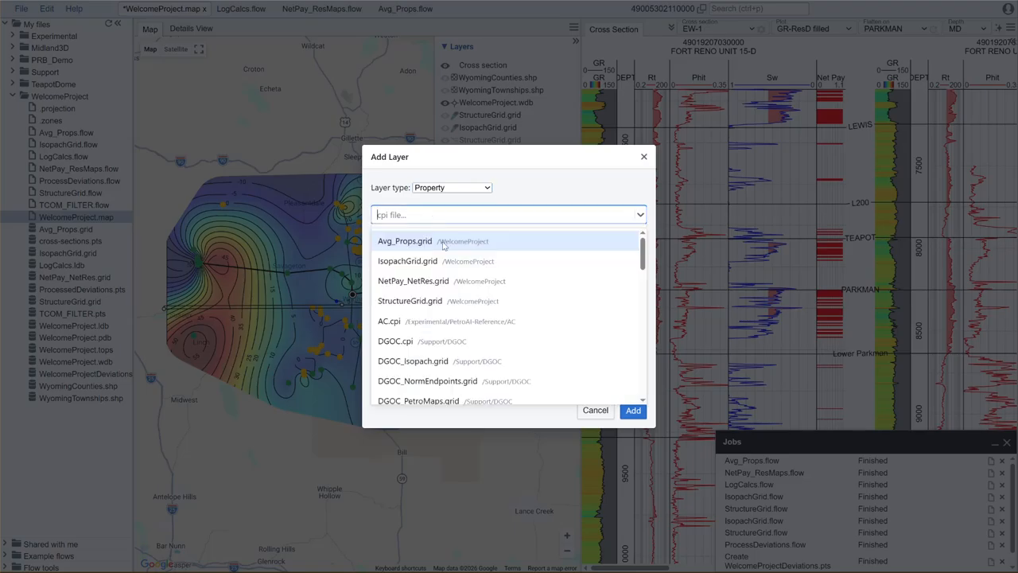
pyautogui.click(444, 250)
pyautogui.click(452, 255)
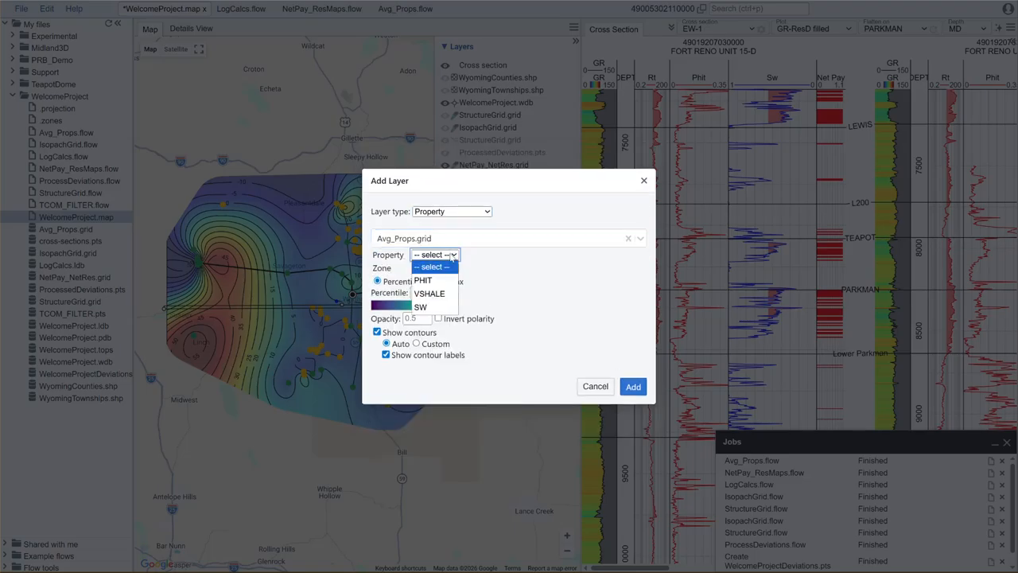
pyautogui.click(434, 311)
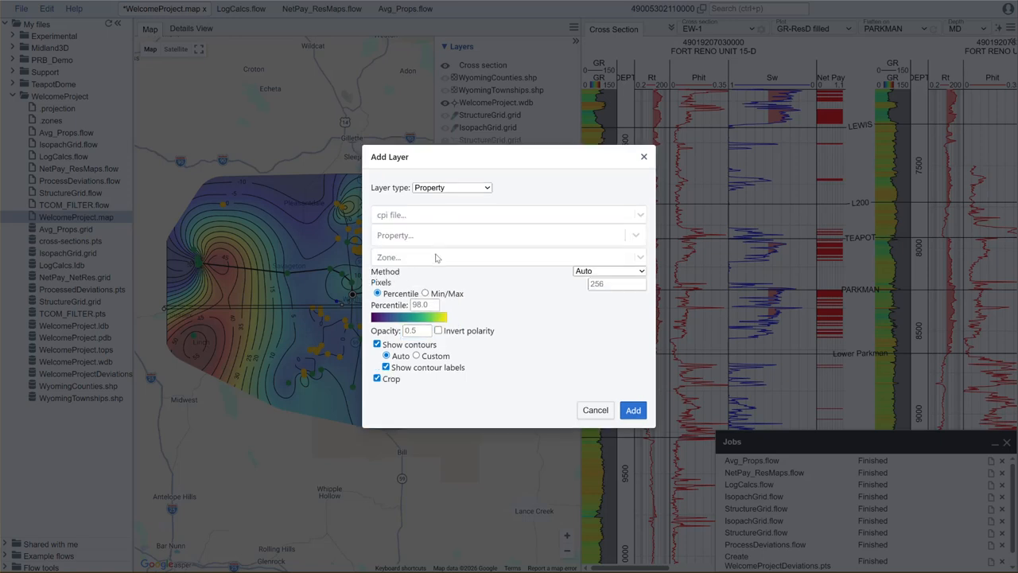
# - Set the new Property layer's file to Avg_Props.grid, its property to SW and its zone to NIOBRARA
pyautogui.click(444, 192)
pyautogui.click(549, 199)
pyautogui.click(530, 212)
pyautogui.click(506, 240)
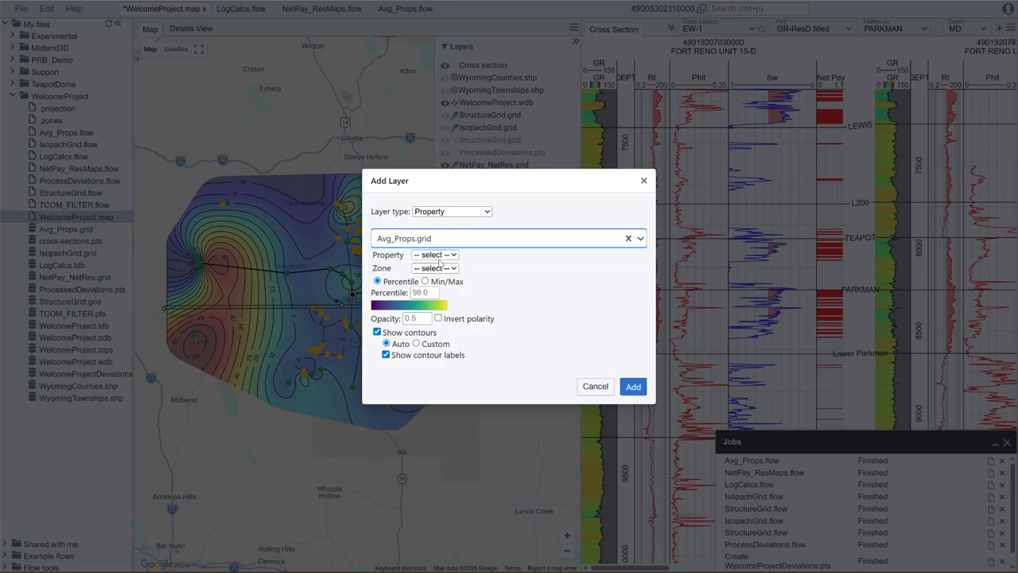
pyautogui.click(435, 254)
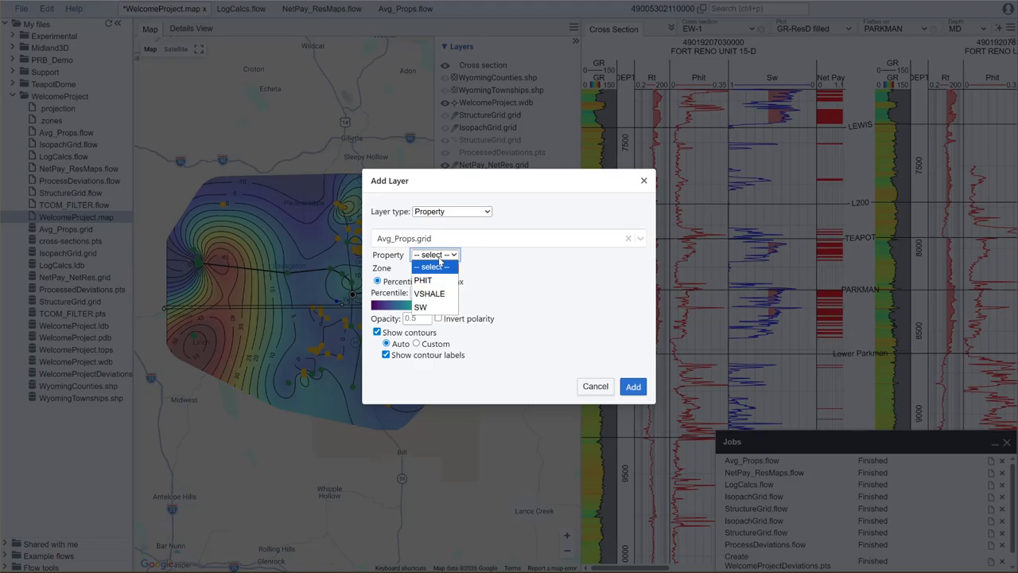
pyautogui.click(424, 308)
pyautogui.click(431, 271)
pyautogui.click(431, 293)
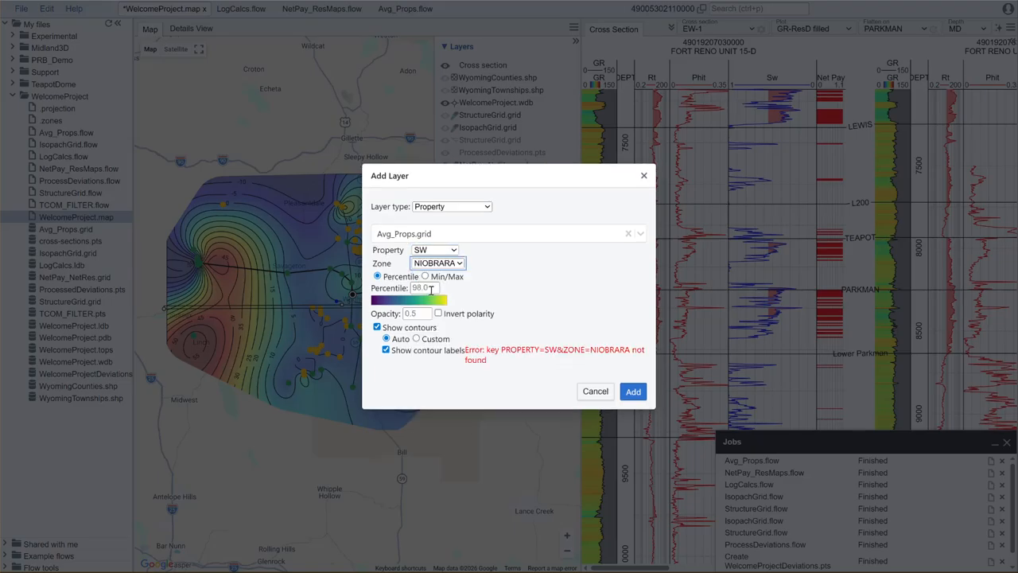
# - Set the SW layer's colour map to jet and add the layer to the map
pyautogui.click(425, 305)
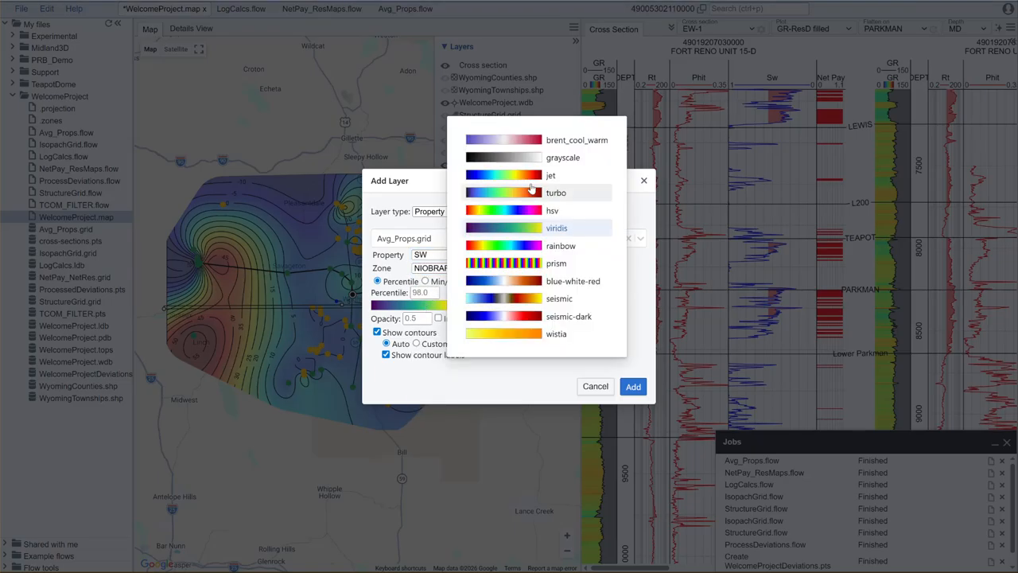
pyautogui.click(529, 182)
pyautogui.click(633, 387)
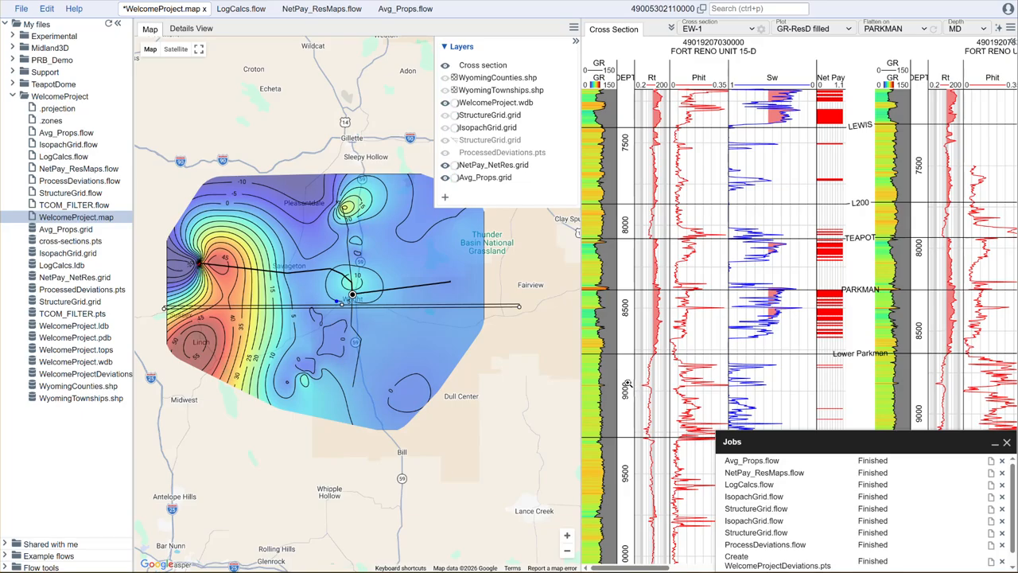
# - Toggle the NetPay_NetRes.grid and Avg_Props.grid layers to compare them, leaving Avg_Props.grid shown and NetPay_NetRes.grid hidden
pyautogui.click(445, 165)
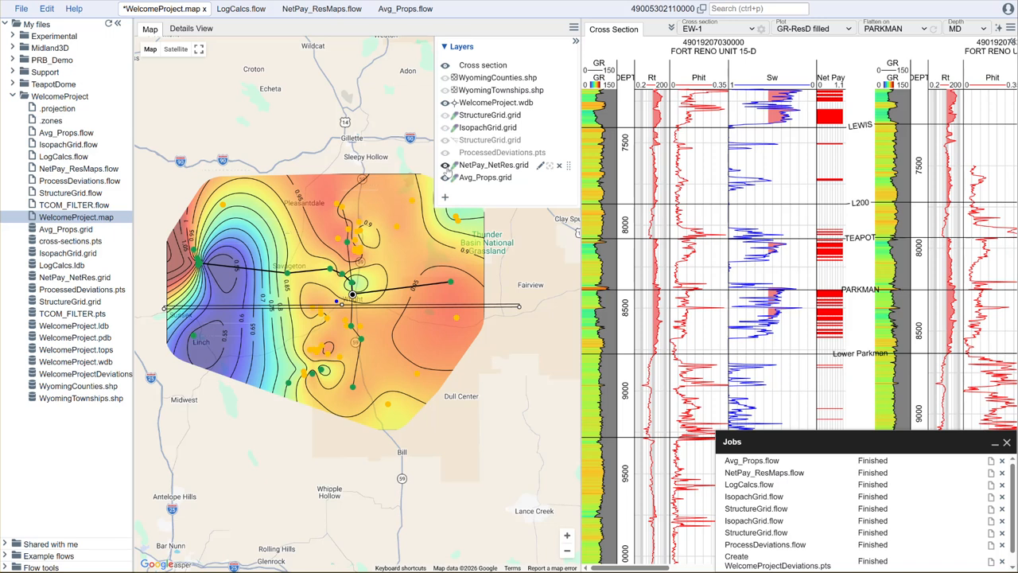
pyautogui.click(447, 177)
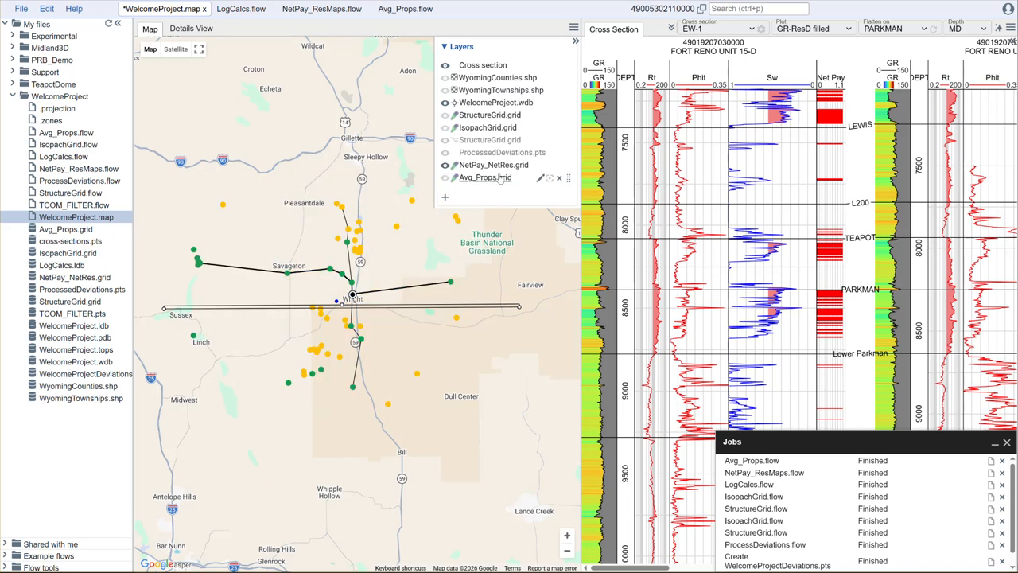
pyautogui.click(446, 165)
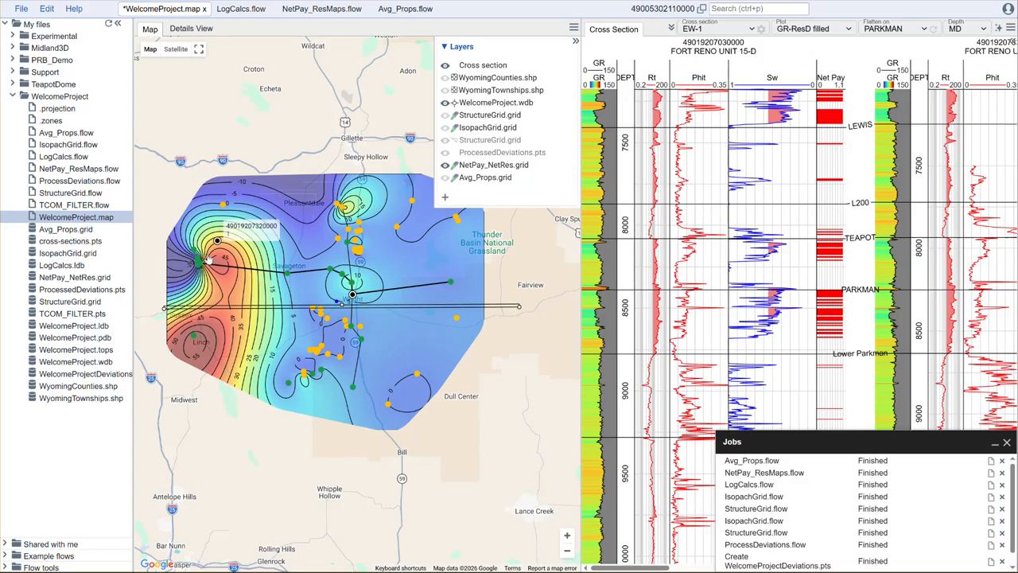
pyautogui.click(445, 164)
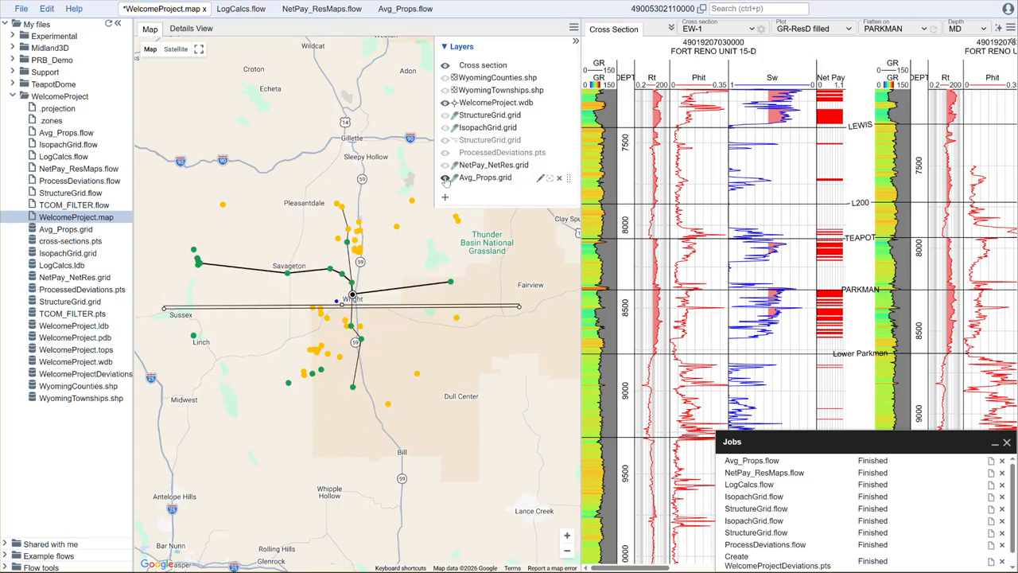
pyautogui.click(445, 177)
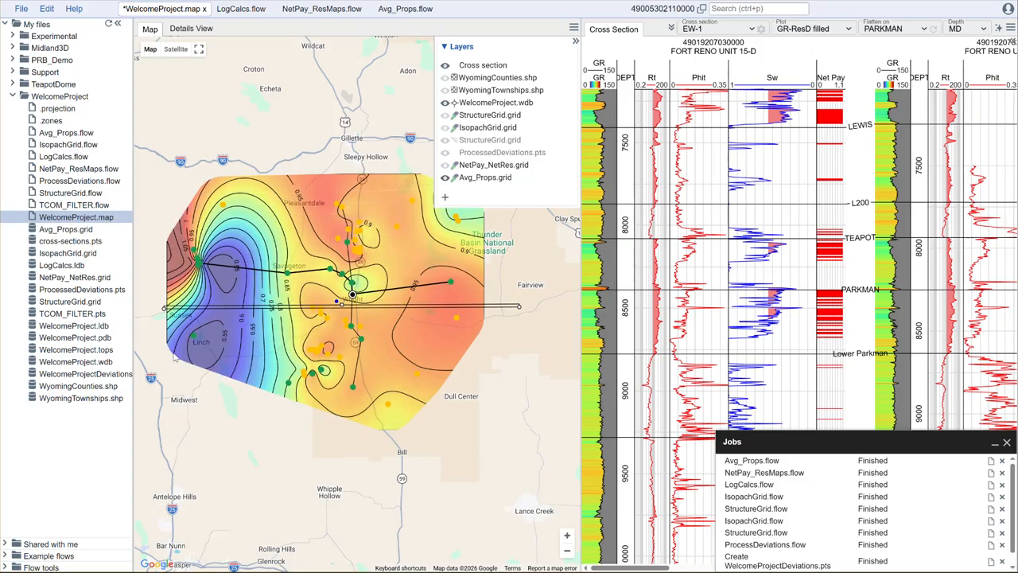